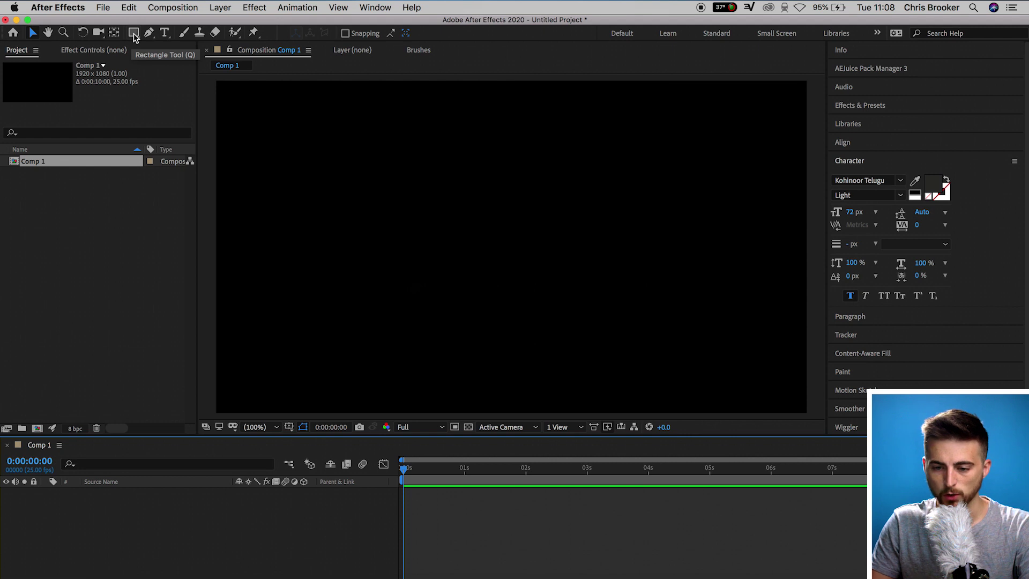
- Draw a small circle with the Ellipse Tool near the composition centre on Shape Layer 1
{"action": "left_click", "coordinate": [133, 34]}
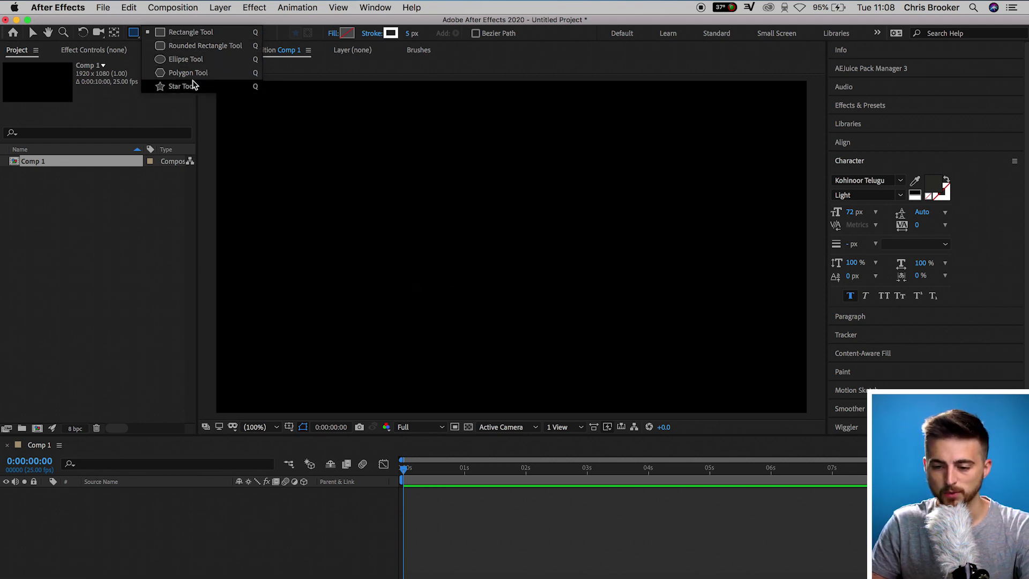
{"action": "left_click", "coordinate": [198, 62]}
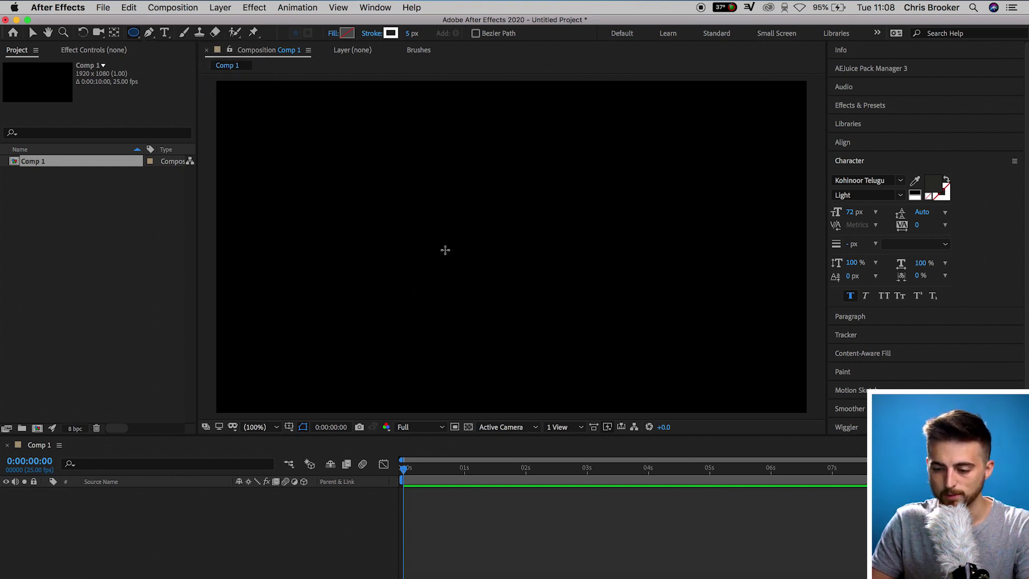
{"action": "left_click_drag", "start_coordinate": [447, 200], "coordinate": [548, 302]}
{"action": "mouse_move", "coordinate": [543, 264]}
{"action": "left_mouse_down"}
{"action": "mouse_move", "coordinate": [510, 246]}
{"action": "mouse_move", "coordinate": [529, 264]}
{"action": "left_mouse_up"}
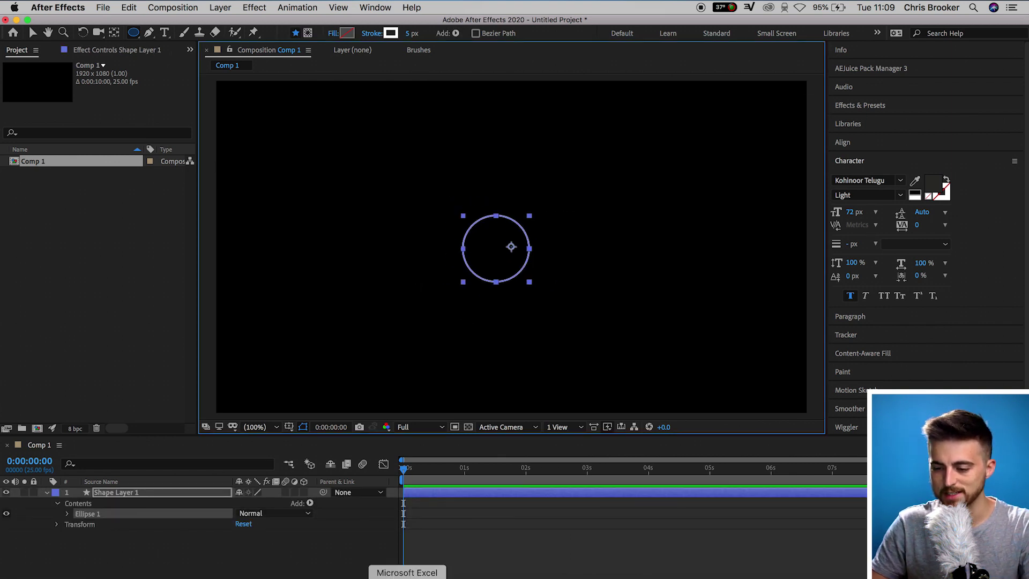
{"action": "left_click", "coordinate": [475, 542]}
- Overlay a proportional grid on the composition
{"action": "left_click", "coordinate": [490, 497]}
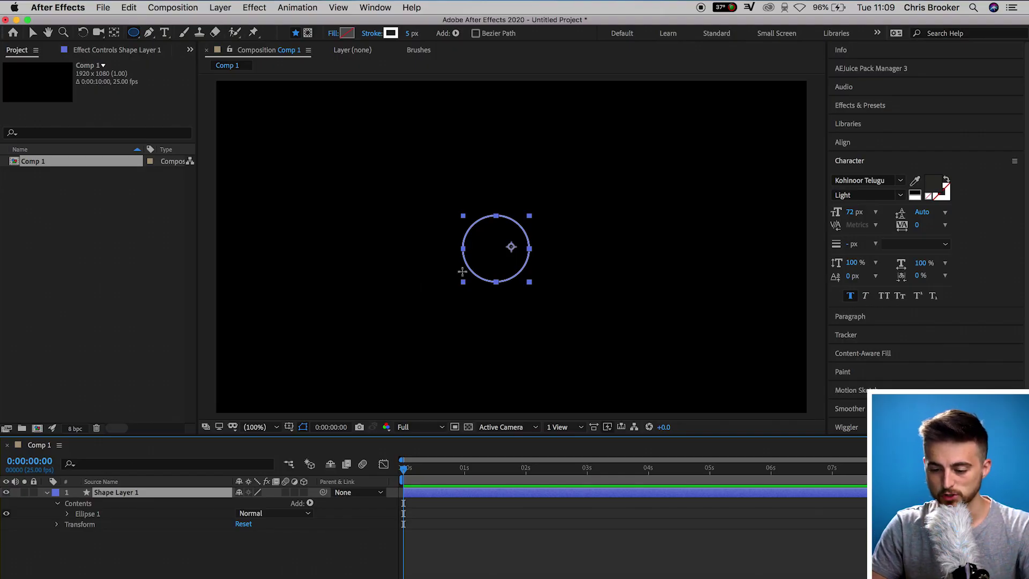
{"action": "left_click", "coordinate": [289, 427]}
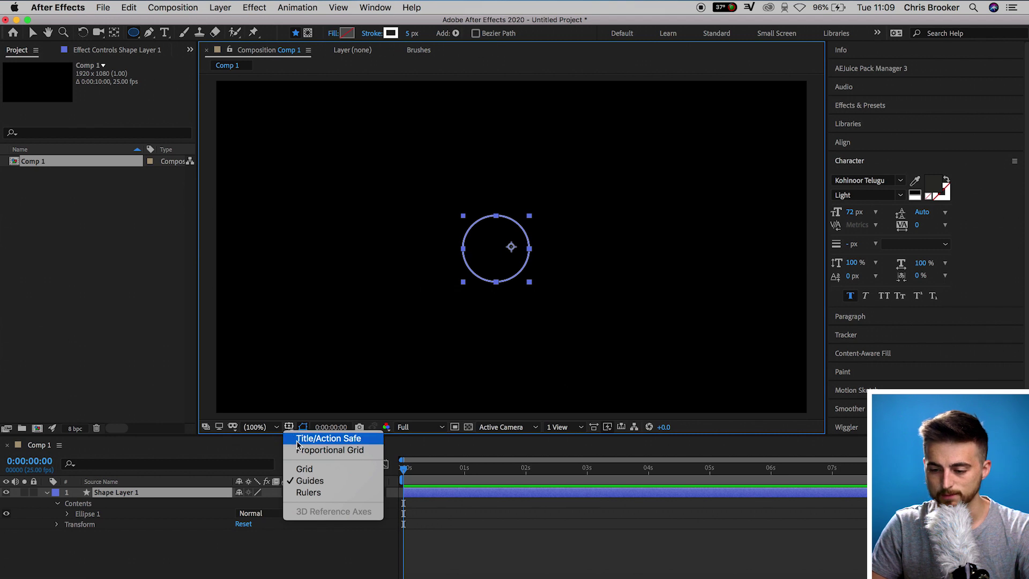
{"action": "left_click", "coordinate": [300, 451]}
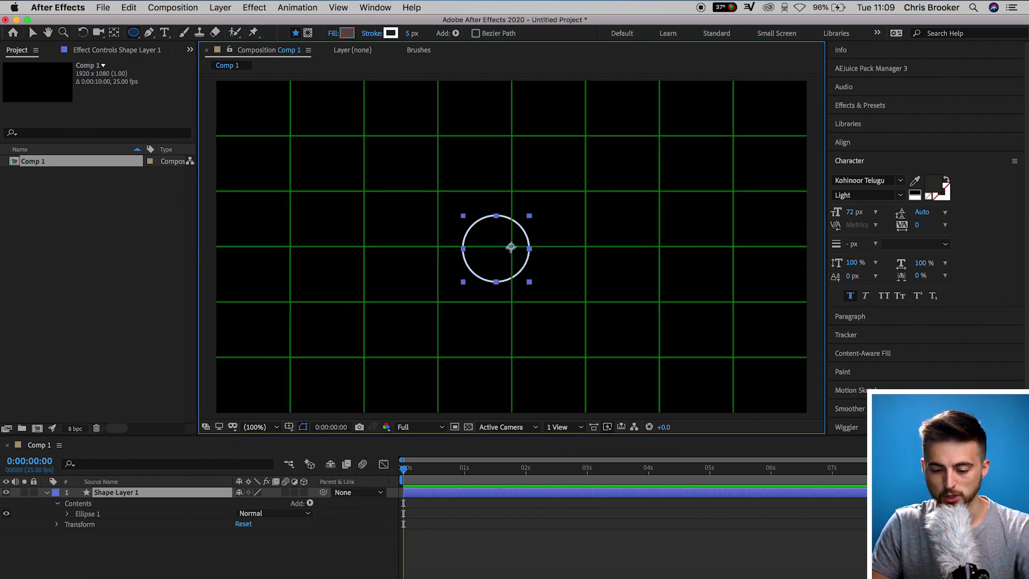
- Offset Shape Layer 1's anchor point to -47, 5 so the circle sits centred
{"action": "left_click", "coordinate": [119, 494]}
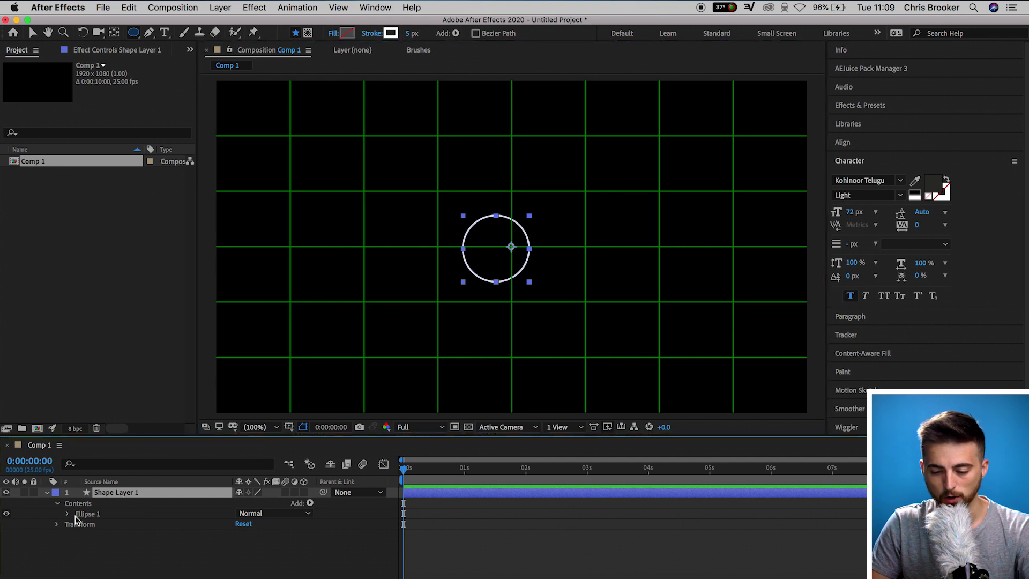
{"action": "left_click", "coordinate": [57, 524]}
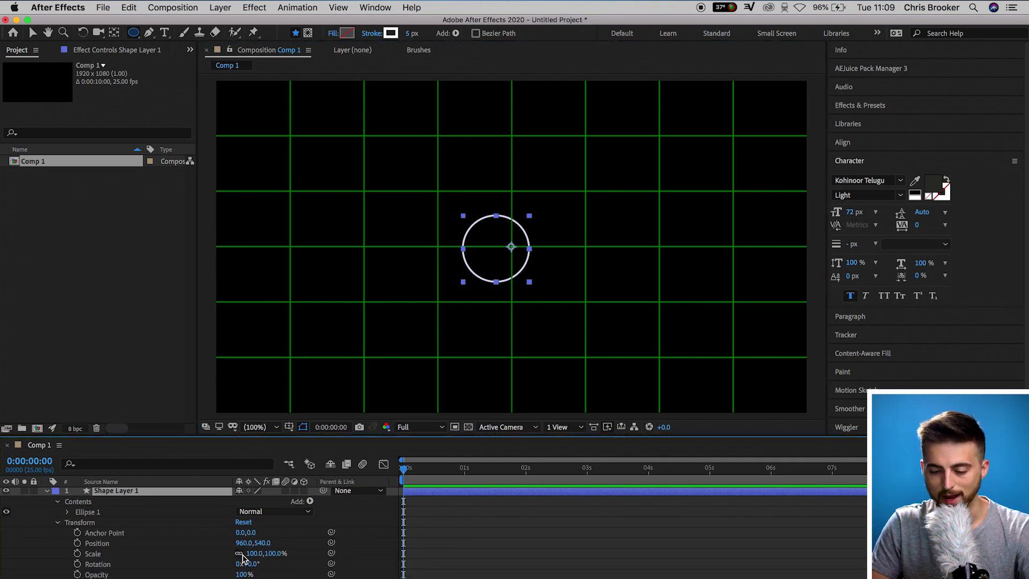
{"action": "mouse_move", "coordinate": [243, 536]}
{"action": "left_mouse_down"}
{"action": "mouse_move", "coordinate": [219, 539]}
{"action": "mouse_move", "coordinate": [261, 535]}
{"action": "left_mouse_up"}
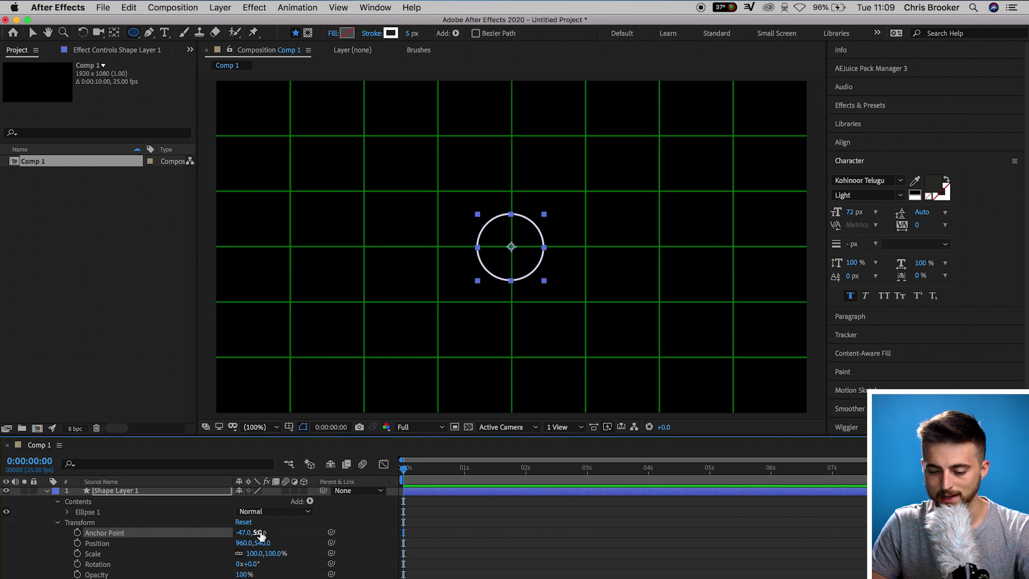
- Try a position of 903, a larger scale and a rotation, undoing each change
{"action": "left_click", "coordinate": [244, 543]}
{"action": "type", "text": "903"}
{"action": "key", "text": "Return"}
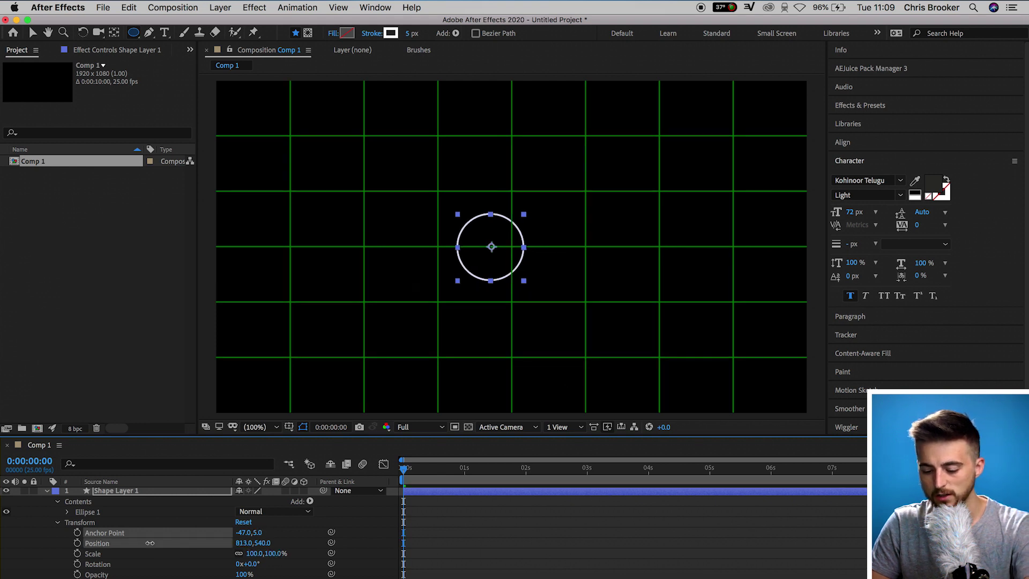
{"action": "key", "text": "super+z"}
{"action": "left_click_drag", "start_coordinate": [255, 553], "coordinate": [316, 552]}
{"action": "key", "text": "super+z"}
{"action": "left_click_drag", "start_coordinate": [252, 563], "coordinate": [145, 564]}
{"action": "key", "text": "super+z"}
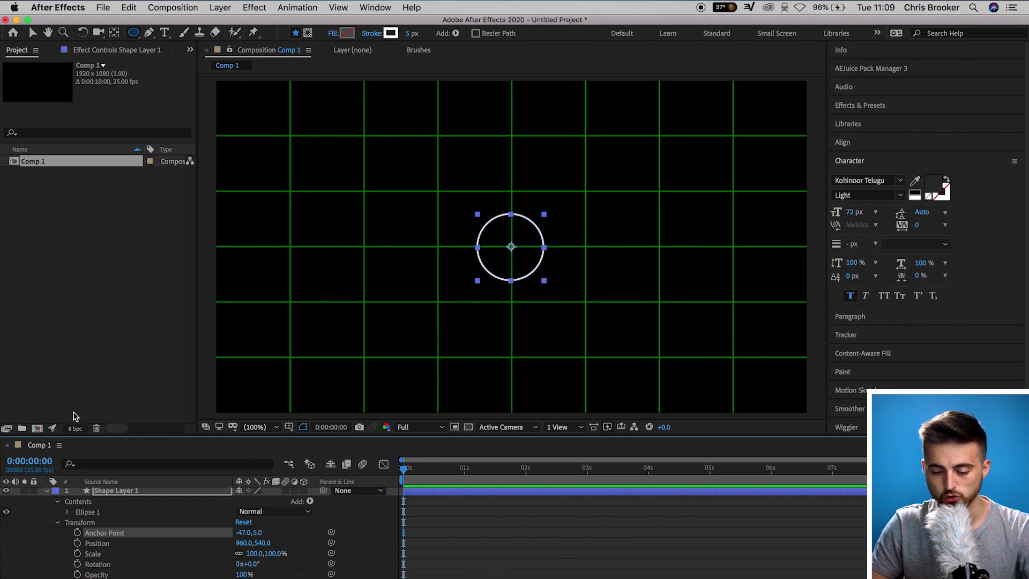
- Twirl open Contents > Ellipse 1, enlarge the timeline, and bring up the Add shape items list
{"action": "left_click", "coordinate": [59, 522]}
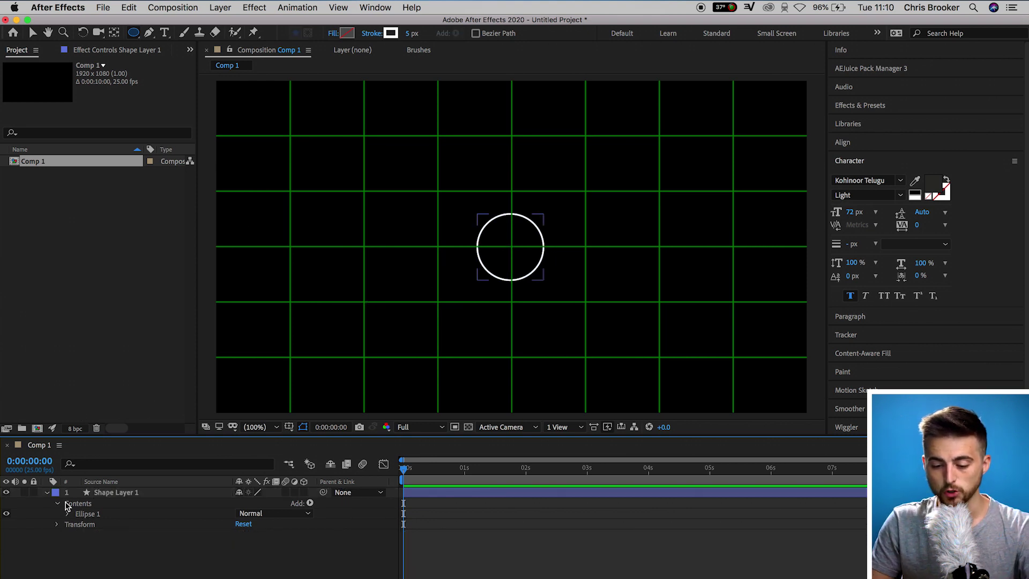
{"action": "left_click", "coordinate": [79, 505]}
{"action": "left_click", "coordinate": [114, 493]}
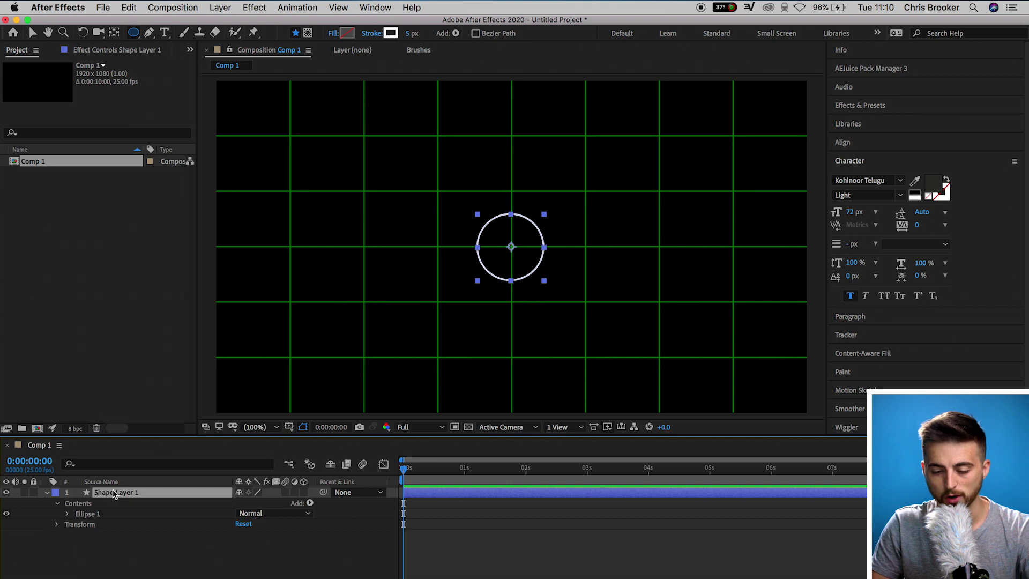
{"action": "left_click", "coordinate": [86, 505]}
{"action": "left_click", "coordinate": [83, 515]}
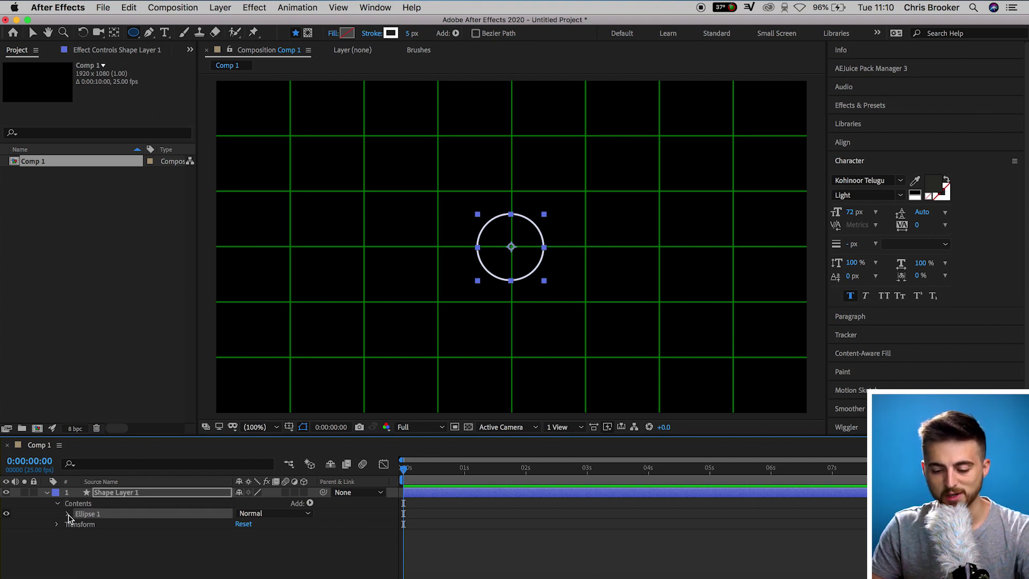
{"action": "left_click", "coordinate": [68, 515]}
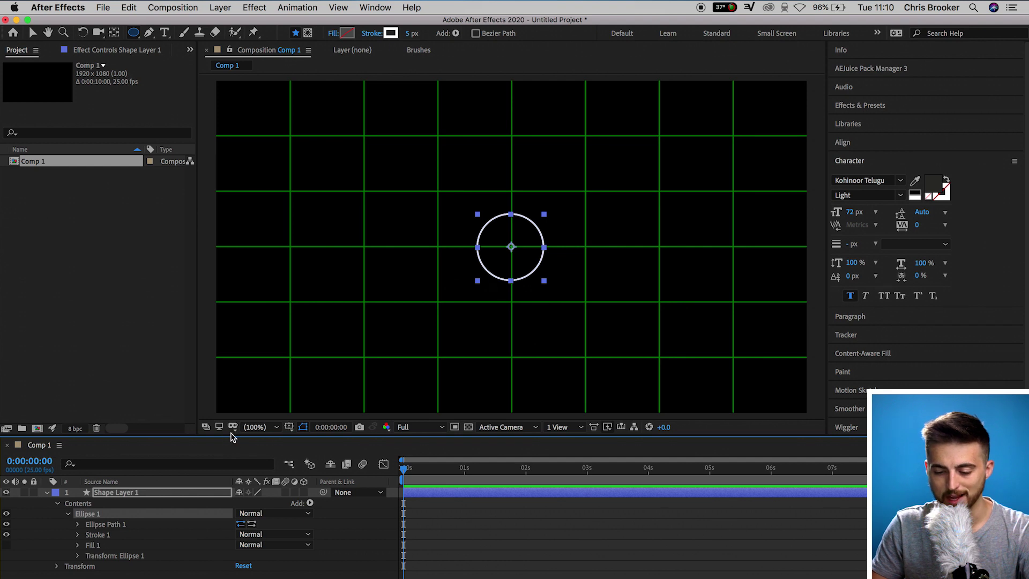
{"action": "left_click_drag", "start_coordinate": [229, 435], "coordinate": [244, 367]}
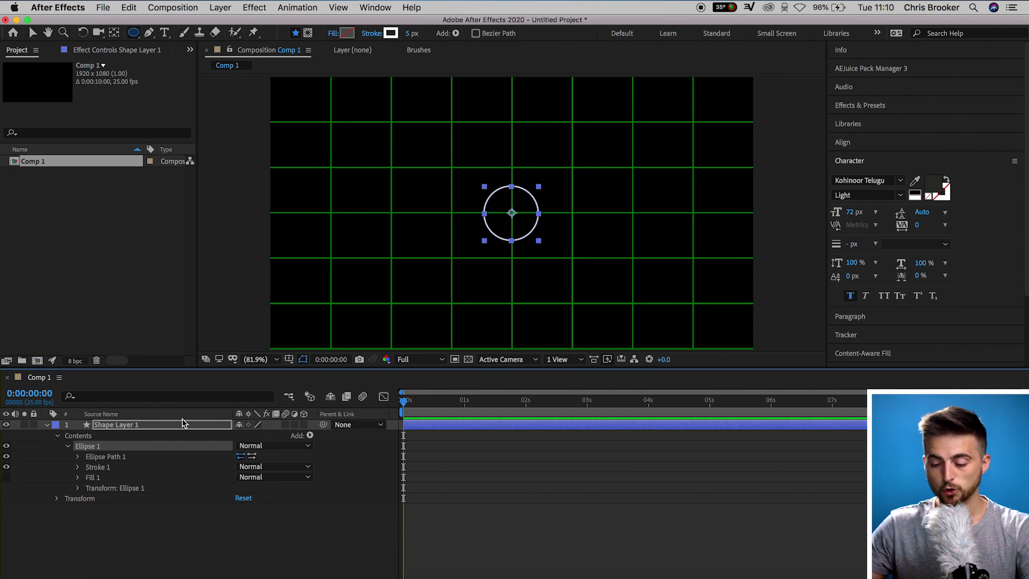
{"action": "left_click", "coordinate": [310, 436]}
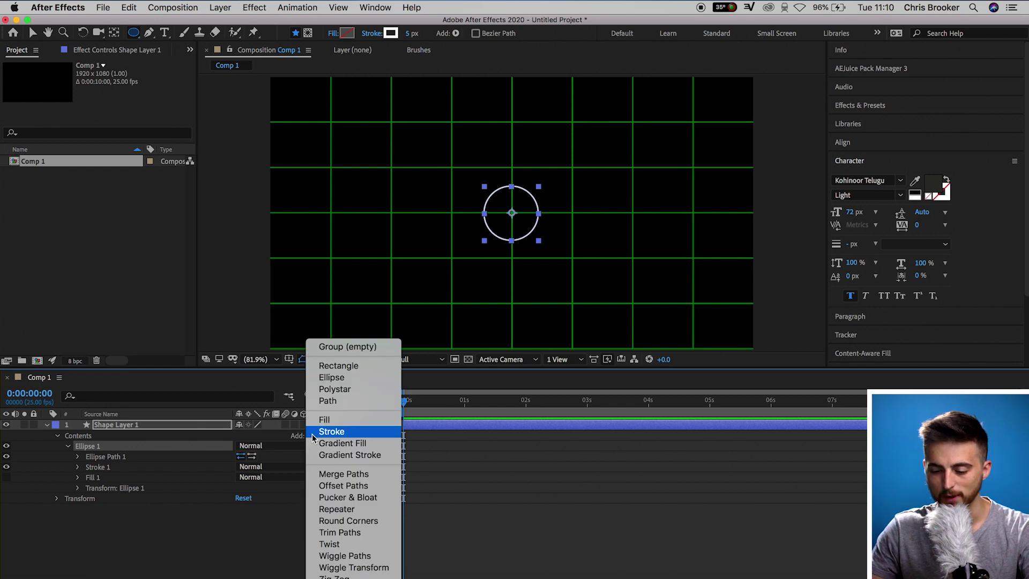
- Add Trim Paths to Ellipse 1, expand its properties, and turn off the proportional grid
{"action": "left_click", "coordinate": [351, 532]}
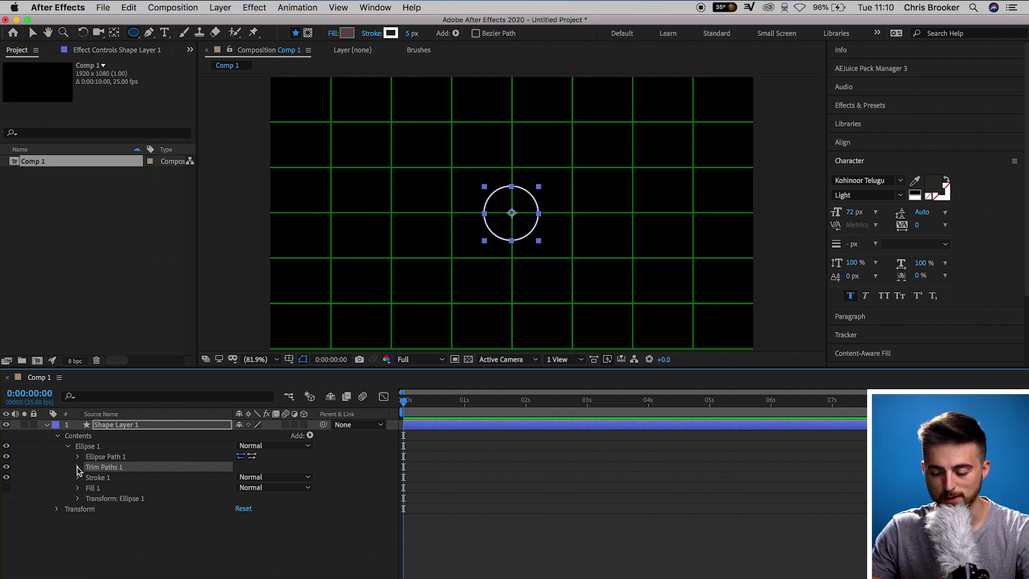
{"action": "left_click", "coordinate": [78, 467]}
{"action": "left_click", "coordinate": [549, 528]}
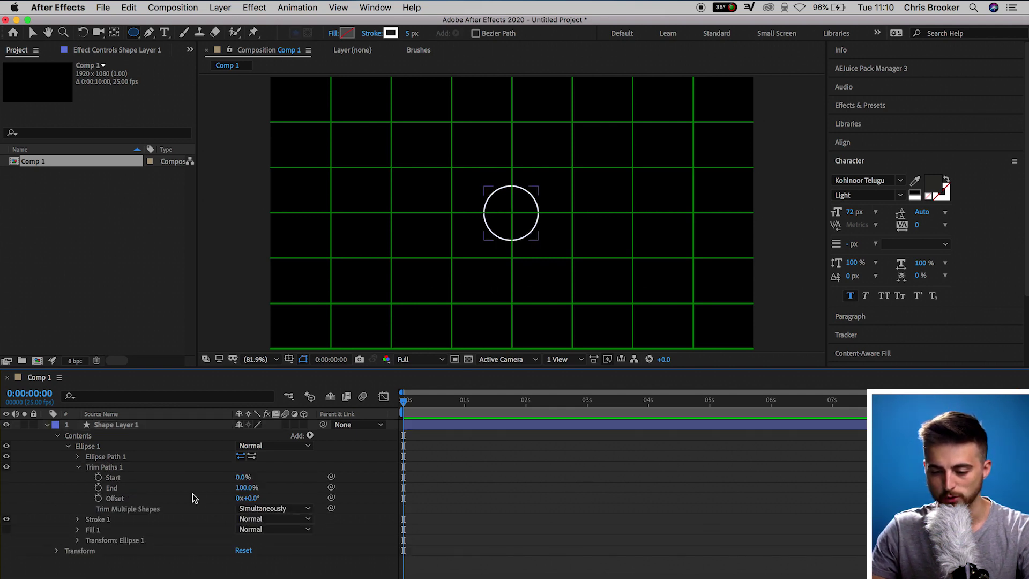
{"action": "left_click", "coordinate": [289, 359]}
{"action": "left_click", "coordinate": [329, 382]}
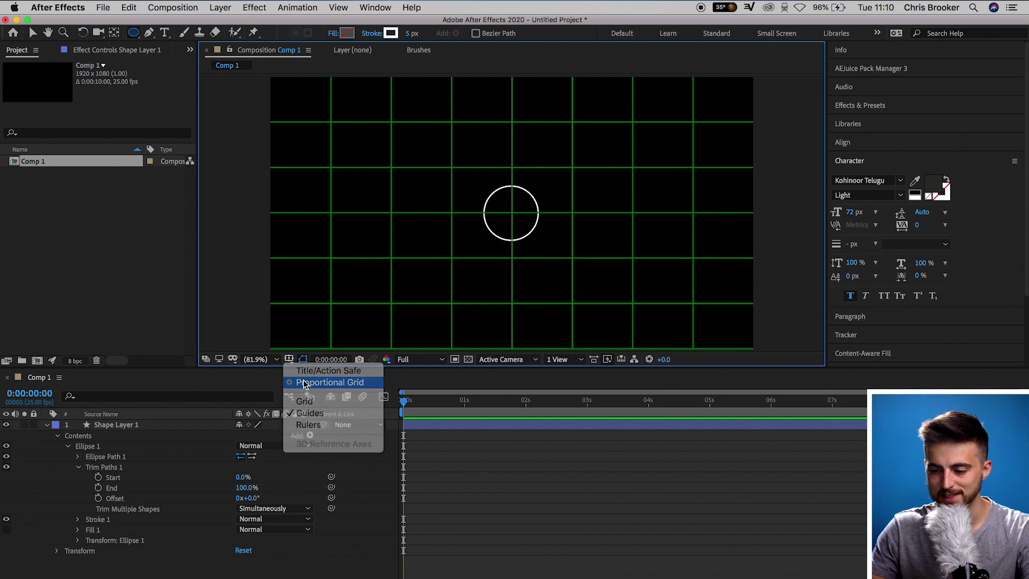
- Scrub the Trim Paths Start and End values to test them, leaving End at 100%
{"action": "scroll", "coordinate": [484, 225], "scroll_direction": "up", "scroll_amount": 1}
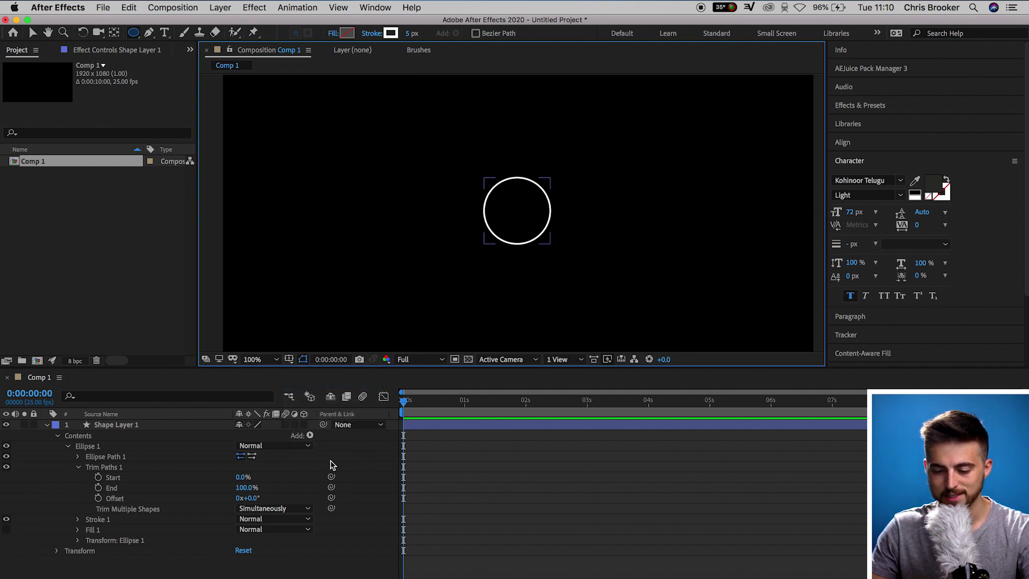
{"action": "left_click_drag", "start_coordinate": [244, 483], "coordinate": [316, 478]}
{"action": "left_click", "coordinate": [620, 482]}
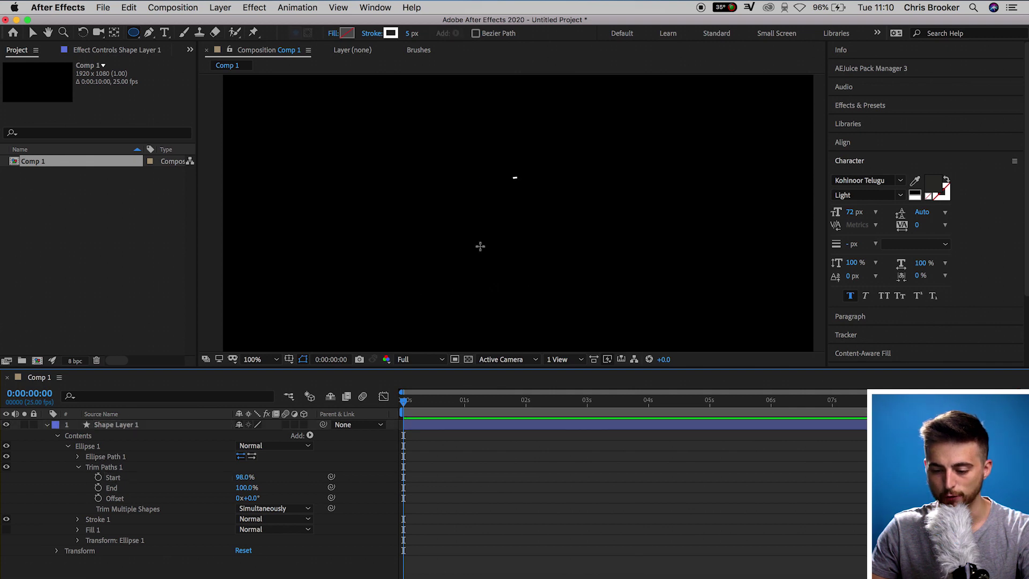
{"action": "left_click", "coordinate": [245, 482]}
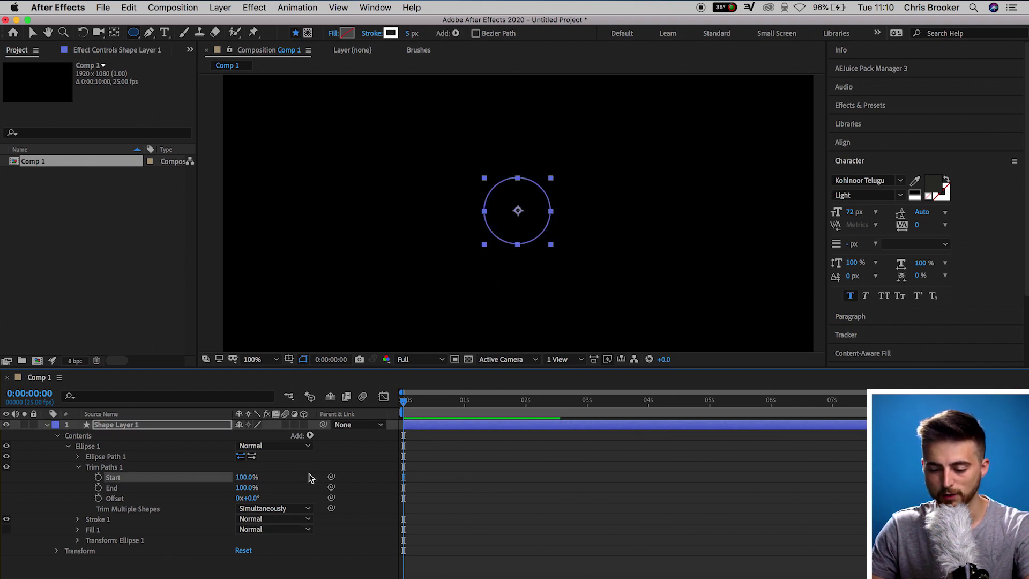
{"action": "key", "text": "F2"}
{"action": "left_click_drag", "start_coordinate": [236, 492], "coordinate": [245, 487]}
{"action": "left_click", "coordinate": [484, 551]}
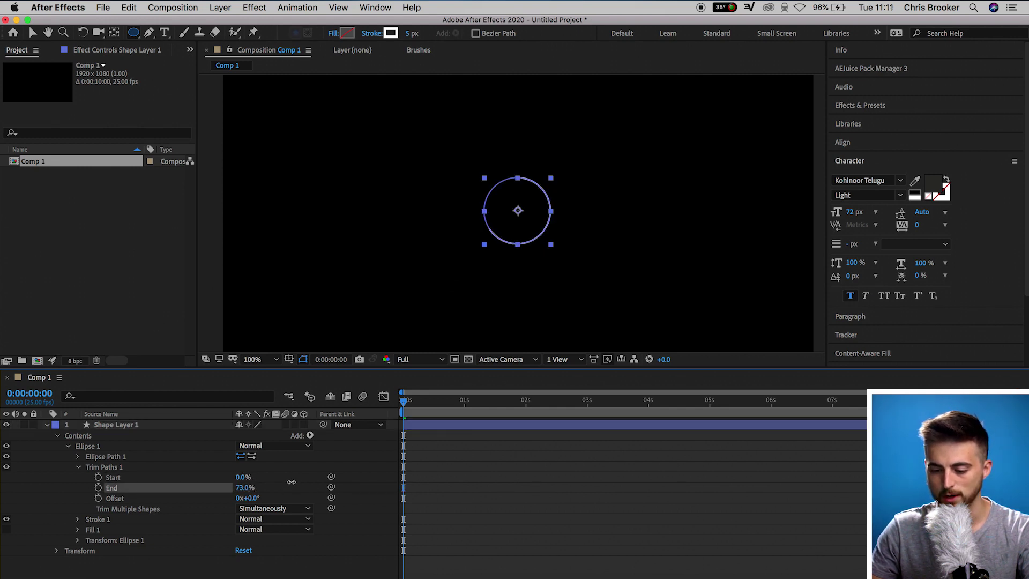
{"action": "mouse_move", "coordinate": [328, 474]}
{"action": "left_mouse_down"}
{"action": "mouse_move", "coordinate": [226, 492]}
{"action": "mouse_move", "coordinate": [280, 483]}
{"action": "left_mouse_up"}
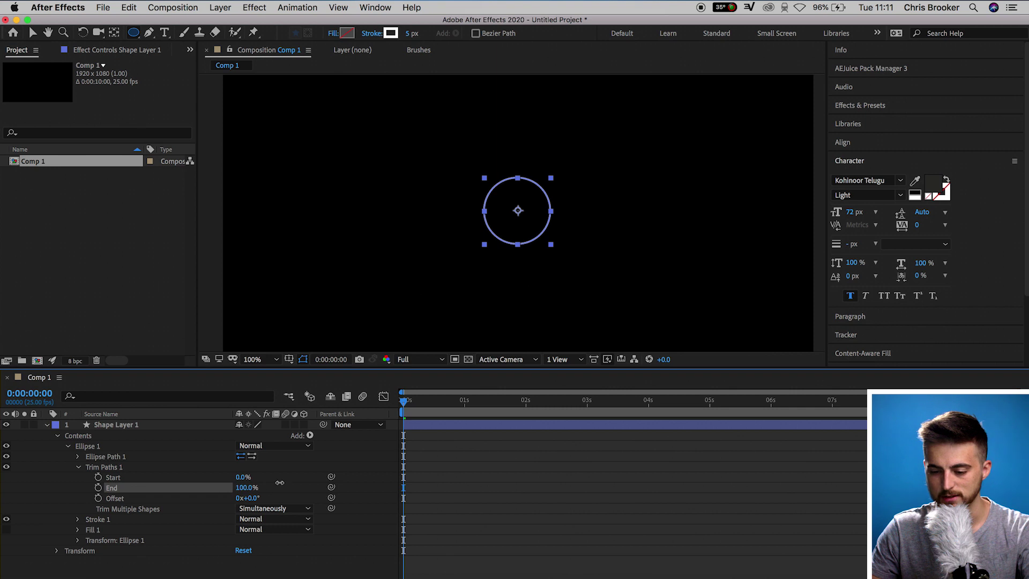
{"action": "left_click", "coordinate": [482, 425]}
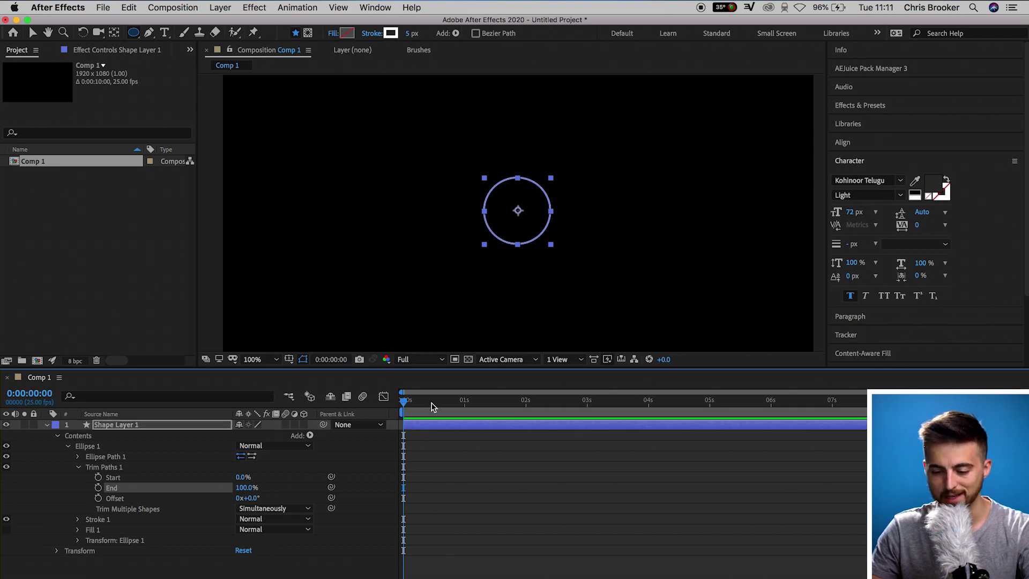
- Keyframe Trim Paths End at 0% at 0s and 100% at 0:00:00:15
{"action": "left_click_drag", "start_coordinate": [249, 489], "coordinate": [129, 504]}
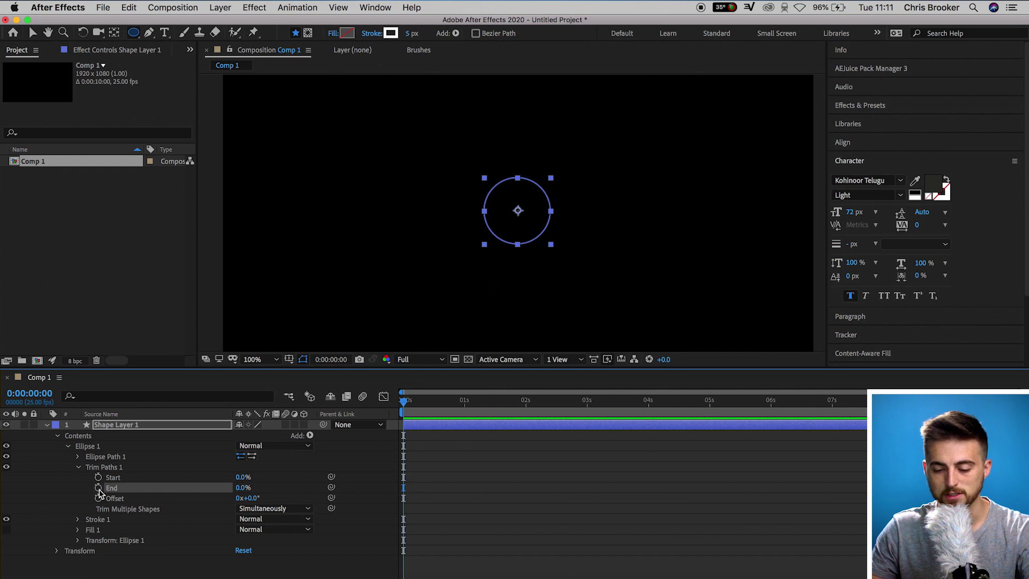
{"action": "left_click", "coordinate": [99, 488]}
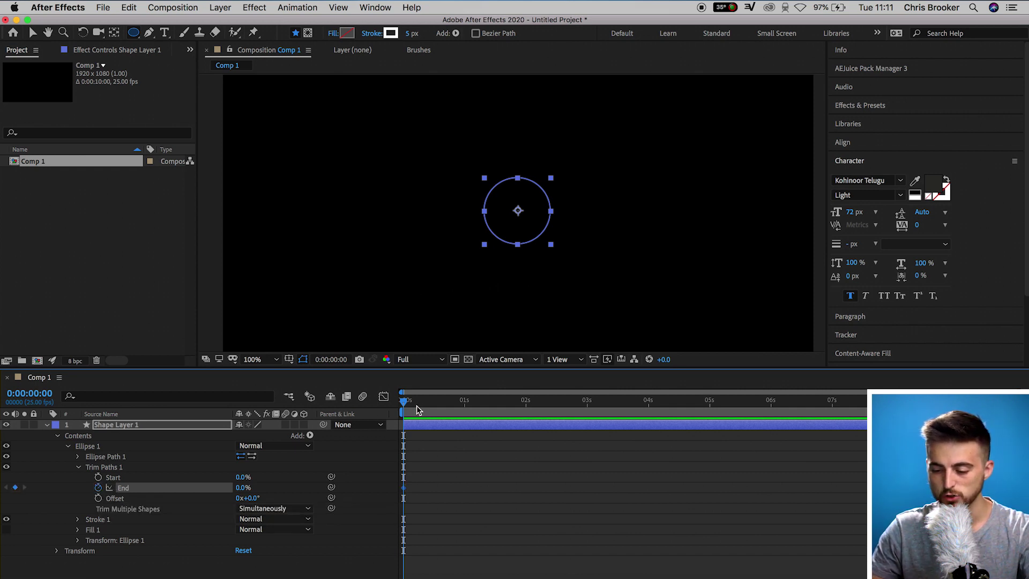
{"action": "left_click_drag", "start_coordinate": [416, 405], "coordinate": [439, 409]}
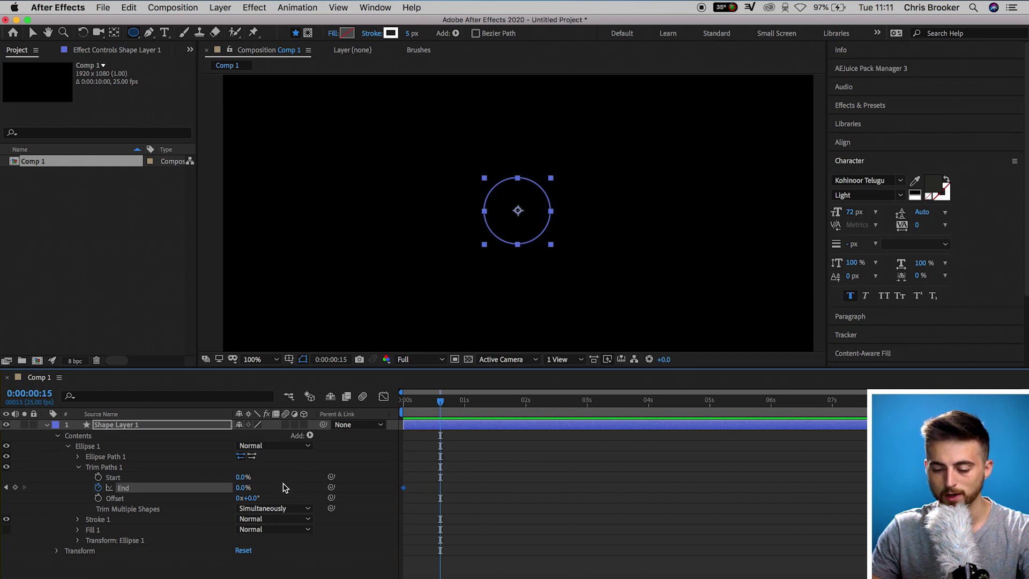
{"action": "left_click", "coordinate": [242, 488]}
{"action": "type", "text": "100"}
{"action": "key", "text": "Return"}
- Fine-tune the End value, return to the start, and preview the circle drawing on
{"action": "left_click_drag", "start_coordinate": [375, 476], "coordinate": [427, 470]}
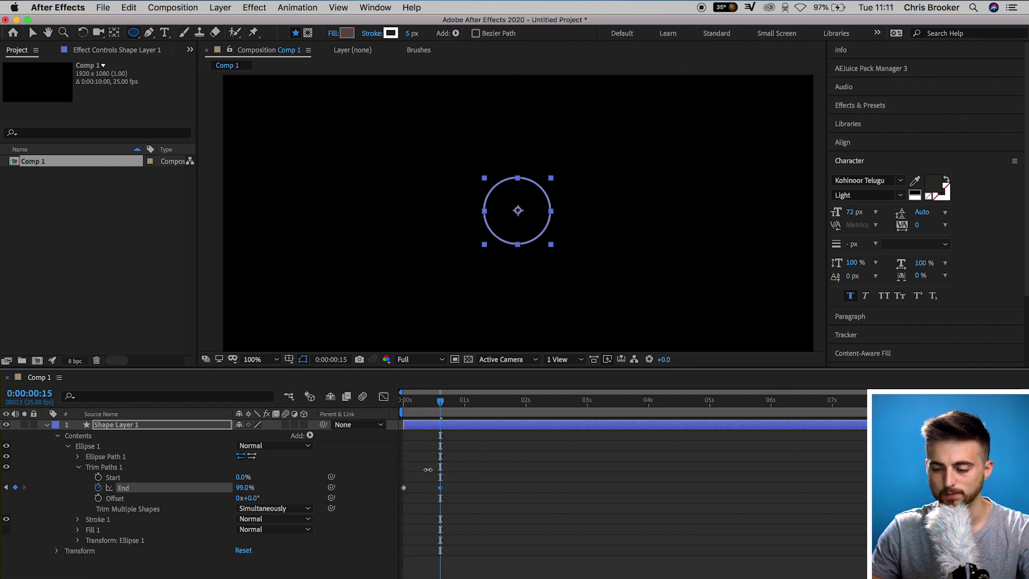
{"action": "left_click", "coordinate": [491, 466]}
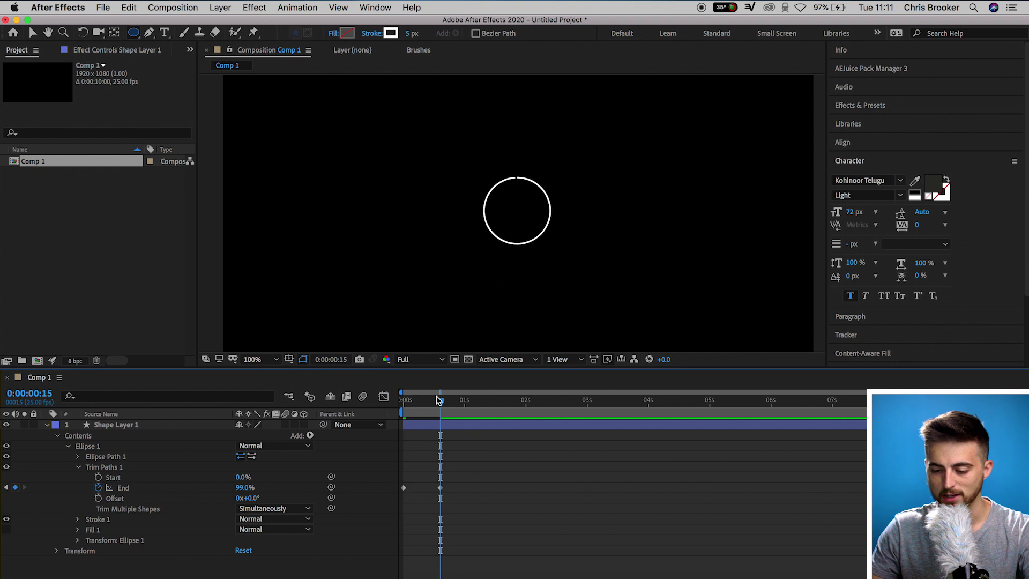
{"action": "left_click_drag", "start_coordinate": [439, 403], "coordinate": [375, 411]}
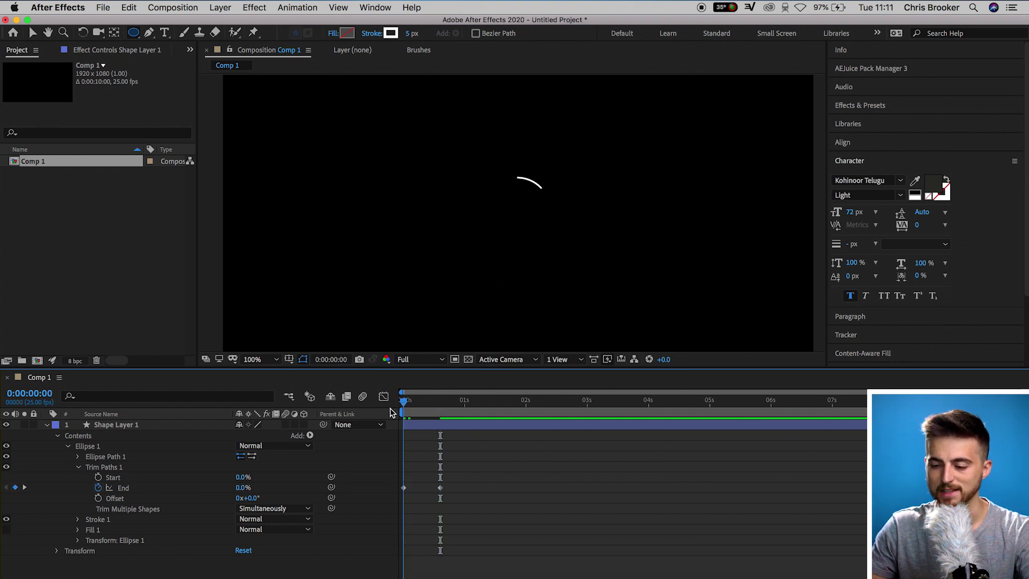
{"action": "key", "text": "space"}
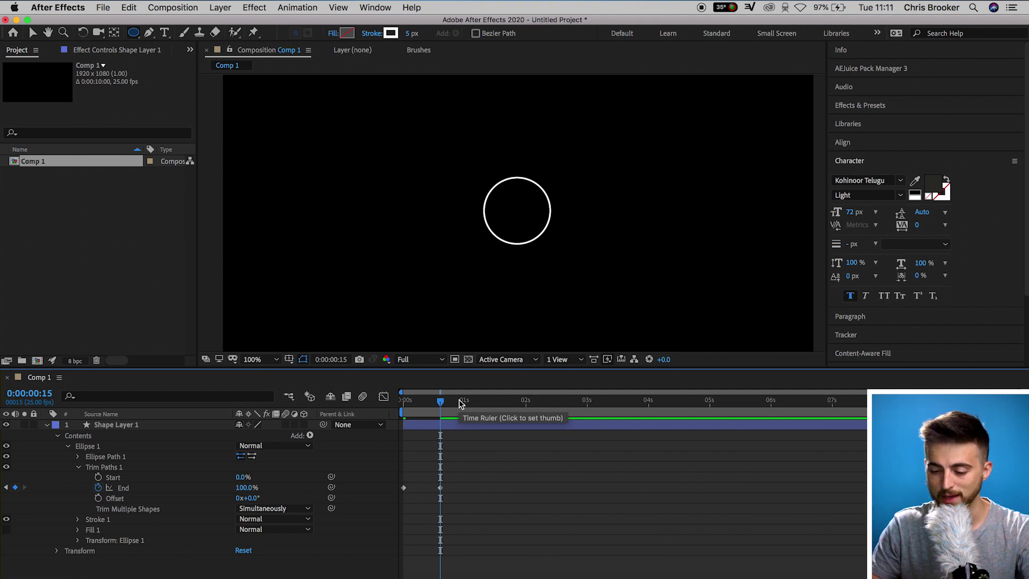
- Set the Stroke 1 colour to cyan 00FCFF in the Color picker
{"action": "left_click", "coordinate": [458, 425]}
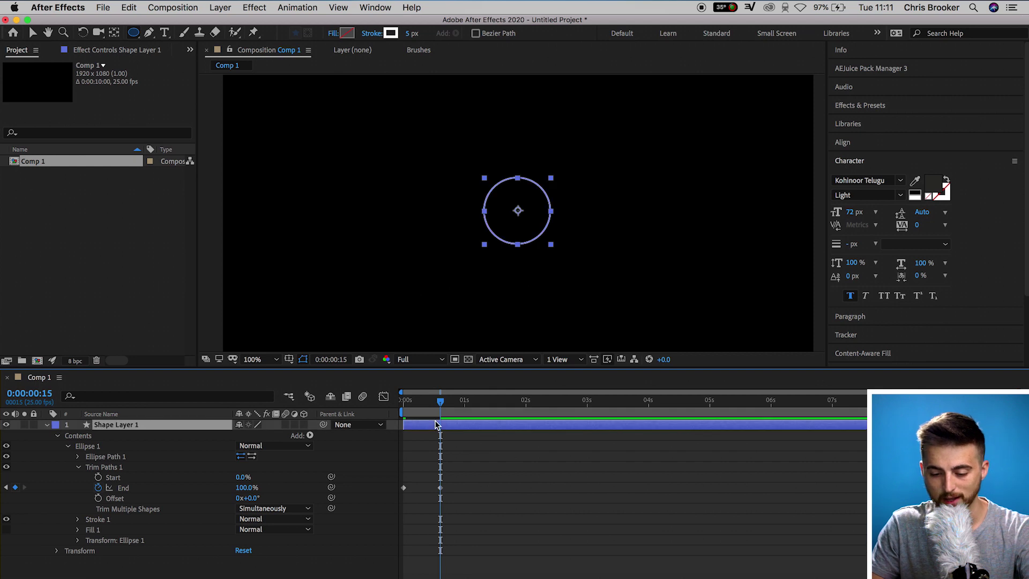
{"action": "left_click", "coordinate": [80, 520]}
{"action": "scroll", "coordinate": [75, 528], "scroll_direction": "down", "scroll_amount": 2}
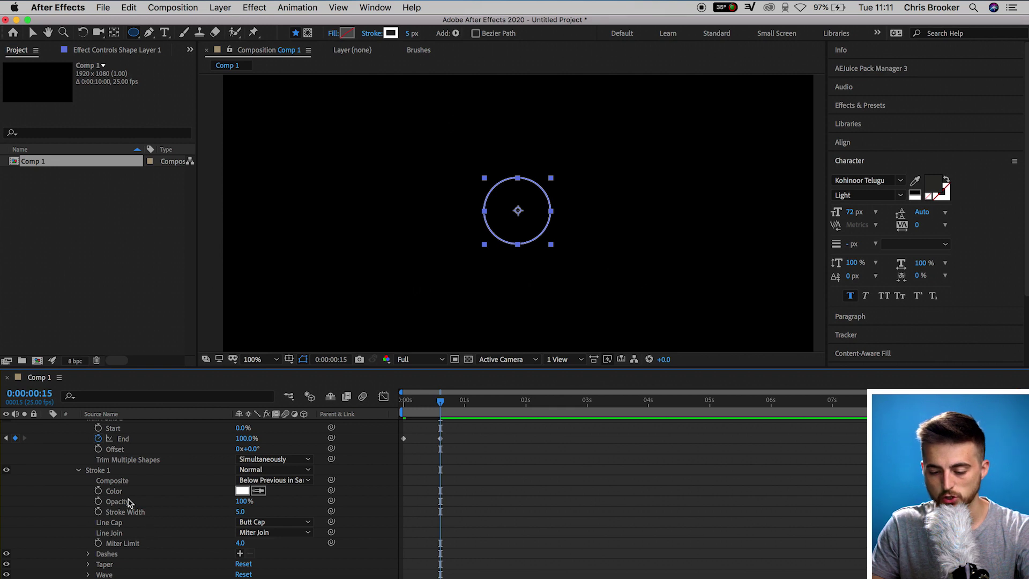
{"action": "left_click", "coordinate": [513, 490]}
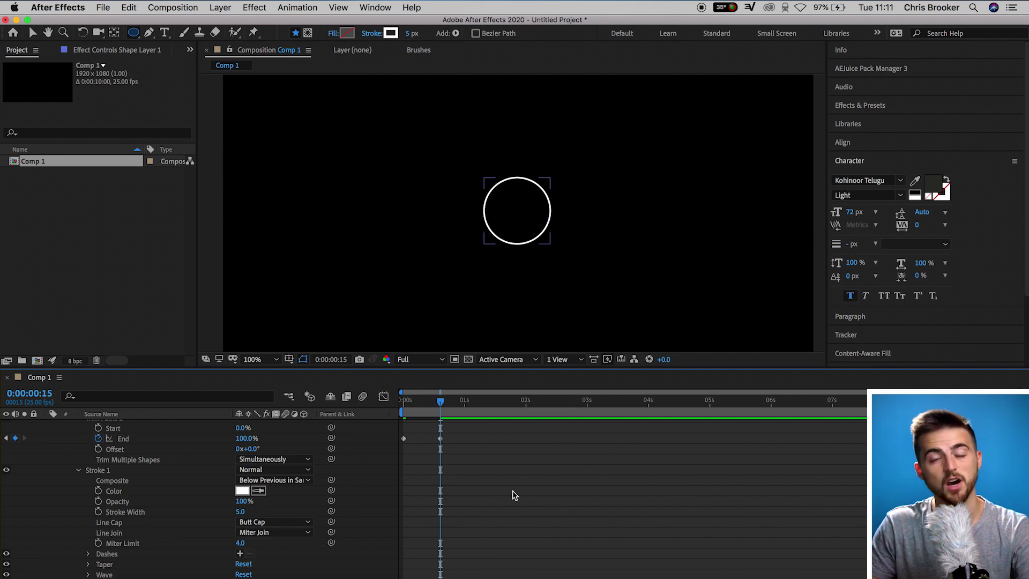
{"action": "left_click", "coordinate": [242, 491]}
{"action": "left_click_drag", "start_coordinate": [691, 272], "coordinate": [823, 199]}
{"action": "left_click_drag", "start_coordinate": [800, 265], "coordinate": [804, 290]}
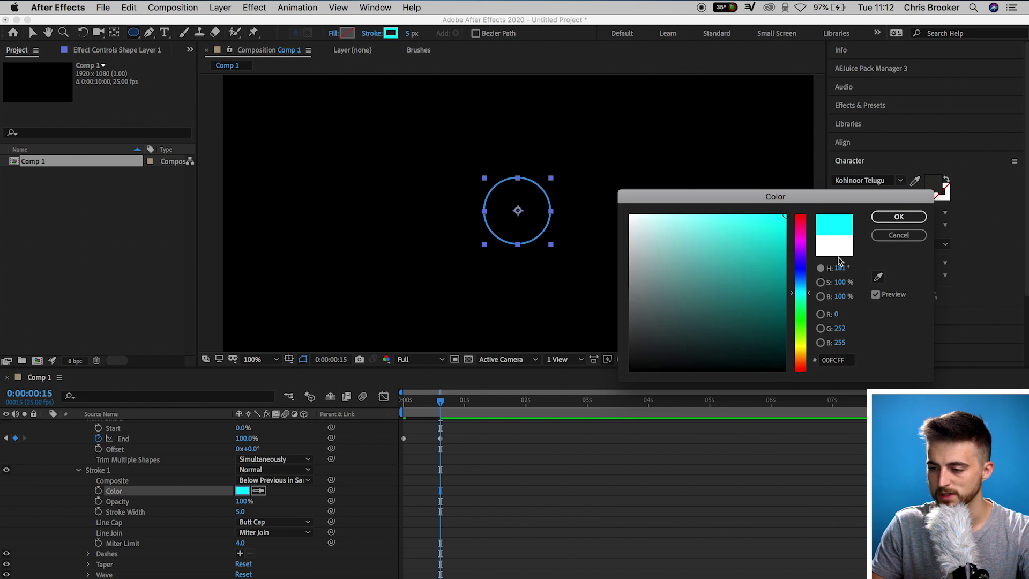
{"action": "left_click", "coordinate": [899, 217]}
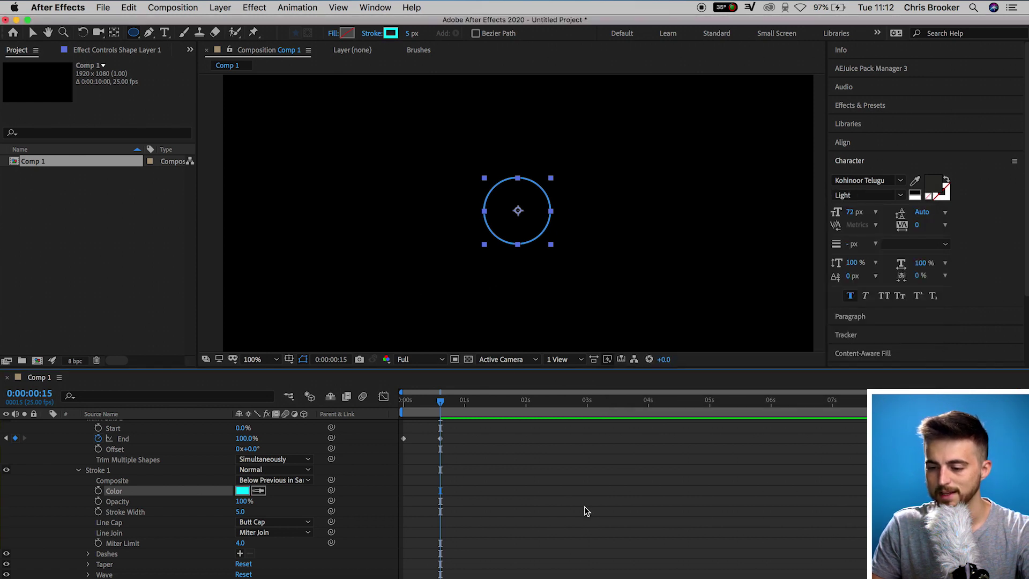
{"action": "left_click", "coordinate": [587, 511]}
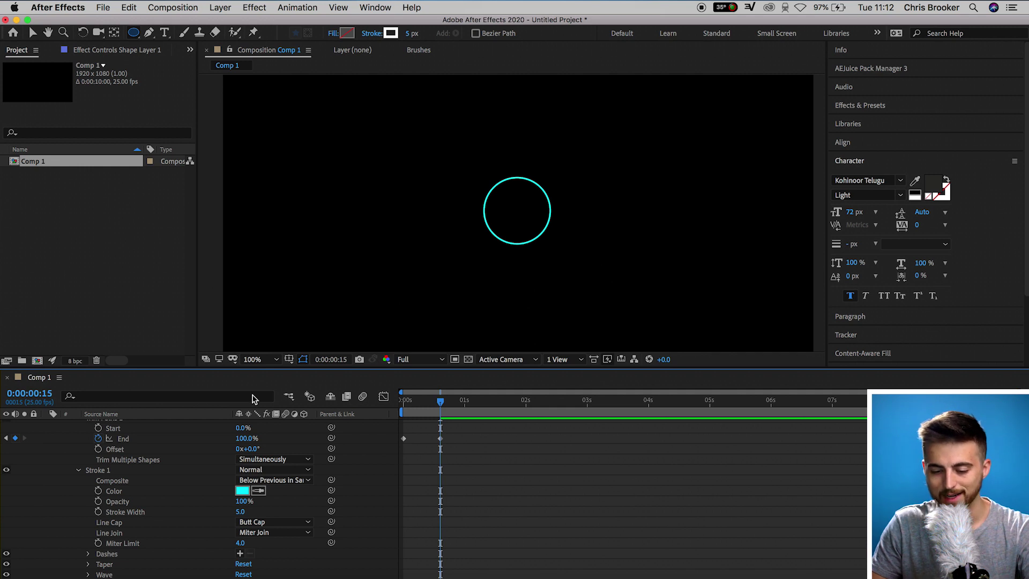
- Raise Stroke 1's Stroke Width from 5 to about 52 for a thick ring
{"action": "left_click", "coordinate": [142, 516]}
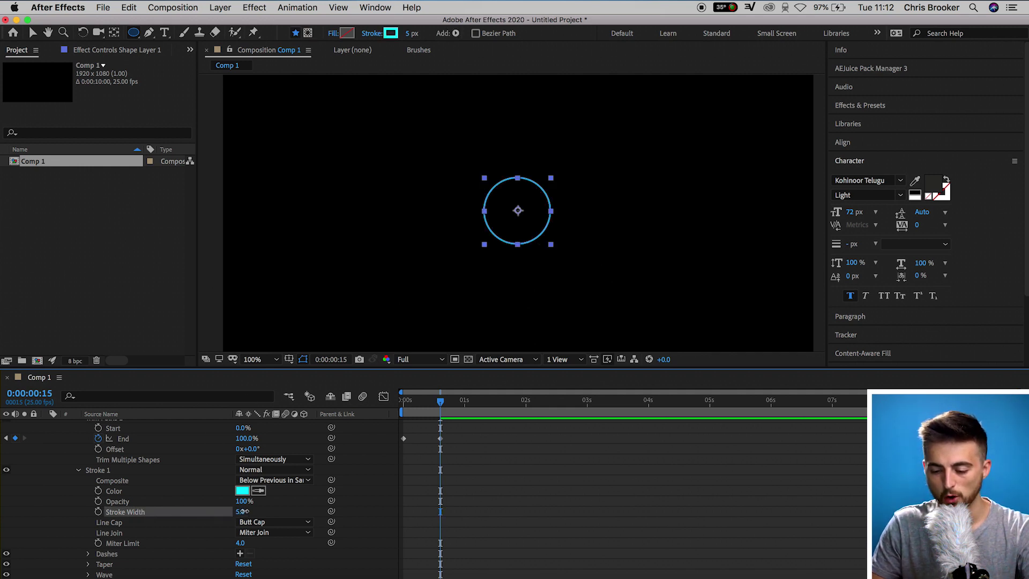
{"action": "left_click_drag", "start_coordinate": [256, 511], "coordinate": [272, 511]}
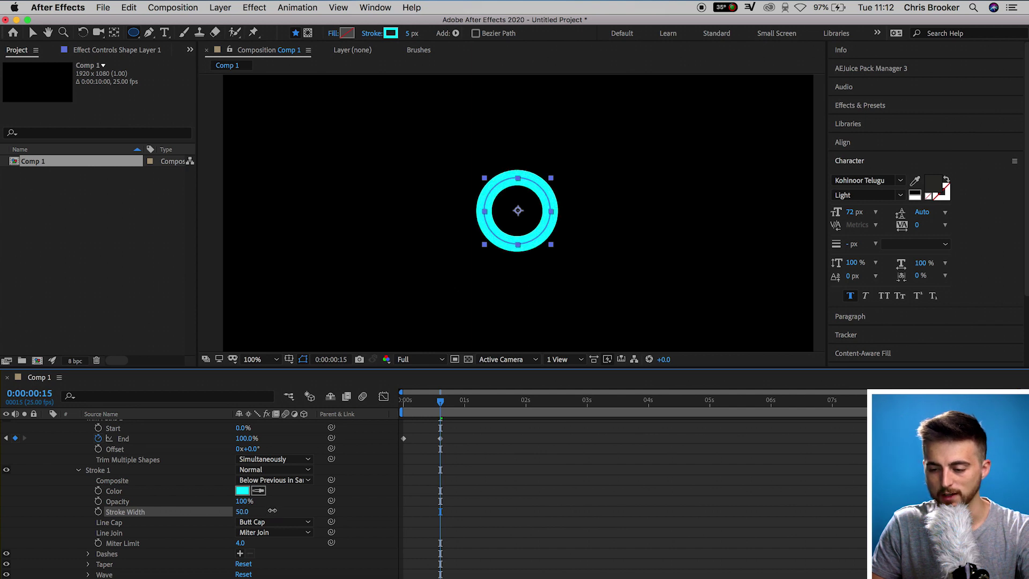
{"action": "left_click", "coordinate": [519, 496]}
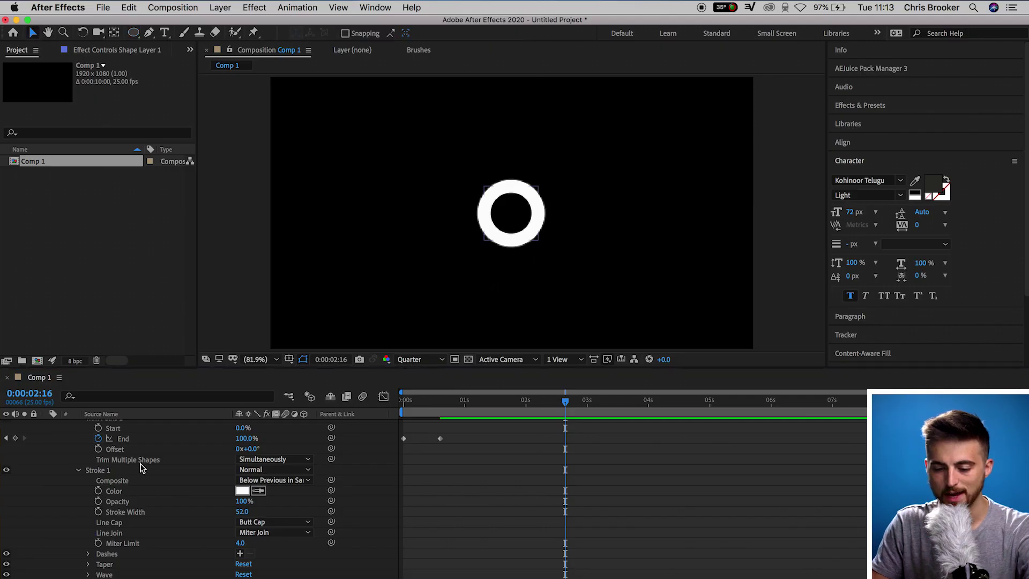
{"action": "scroll", "coordinate": [142, 468], "scroll_direction": "up", "scroll_amount": 3}
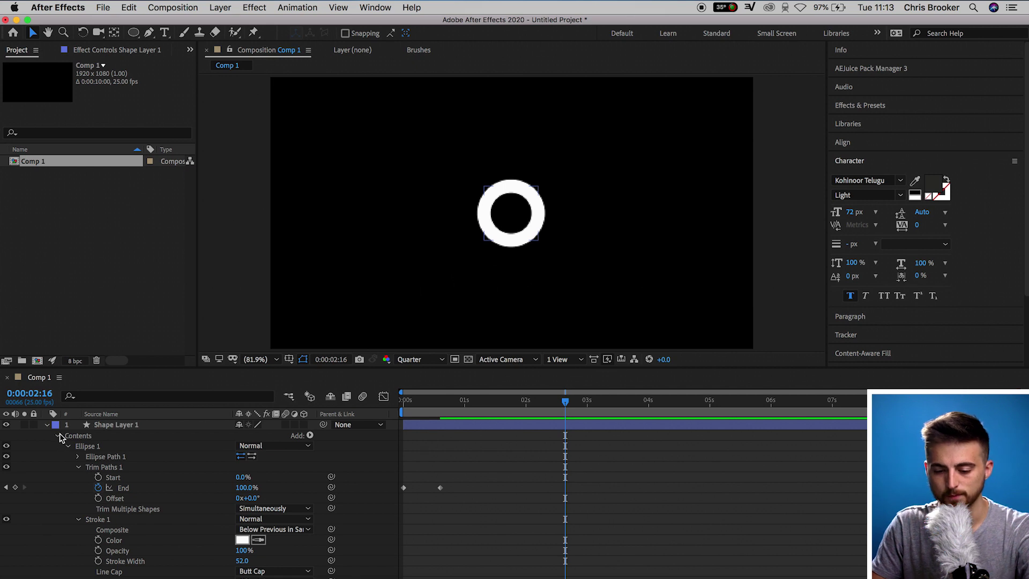
- Set Shape Layer 1's Scale to 30%
{"action": "left_click", "coordinate": [47, 425]}
{"action": "left_click", "coordinate": [98, 428]}
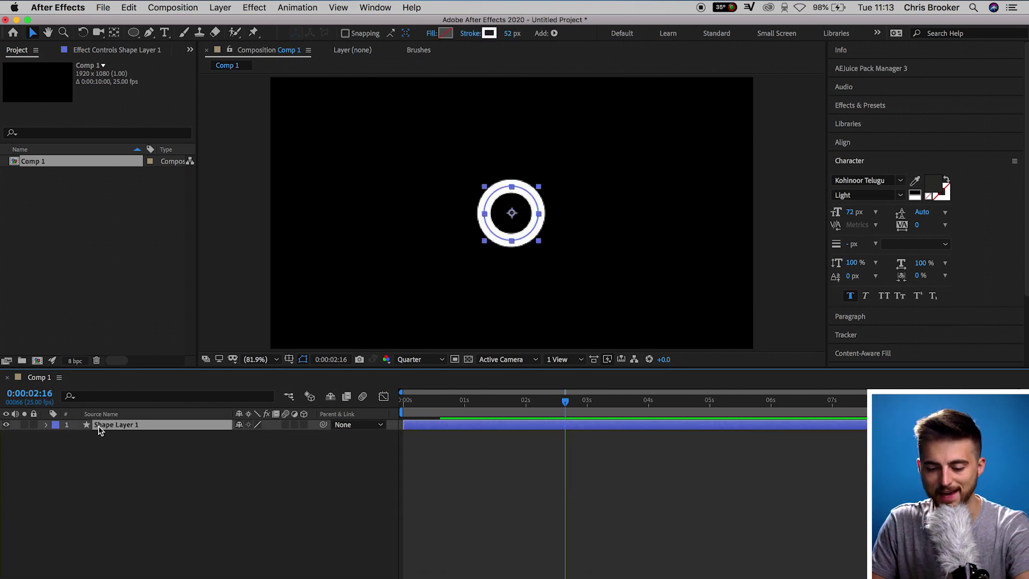
{"action": "key", "text": "s"}
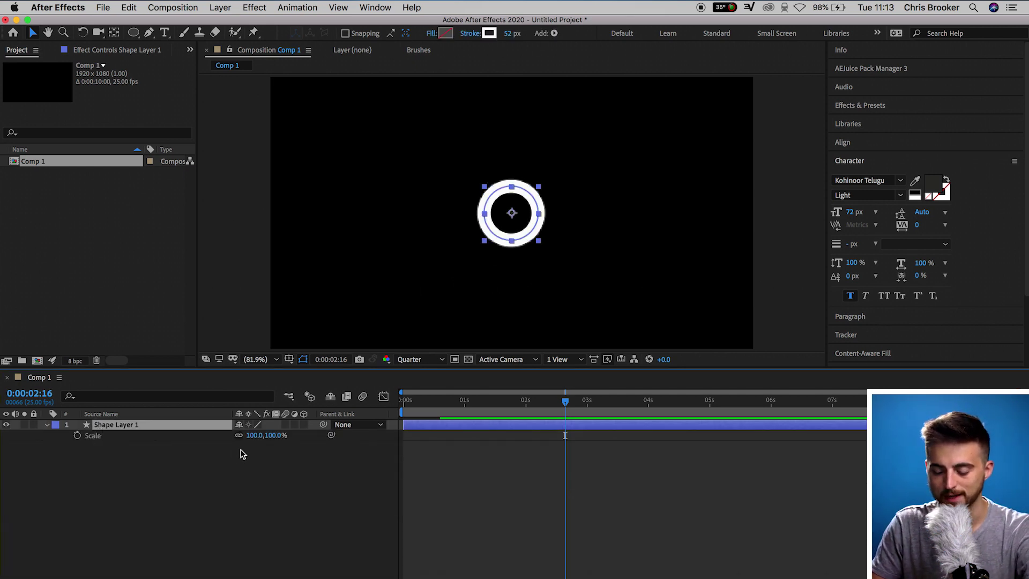
{"action": "left_click_drag", "start_coordinate": [257, 437], "coordinate": [223, 446]}
{"action": "left_click", "coordinate": [305, 453]}
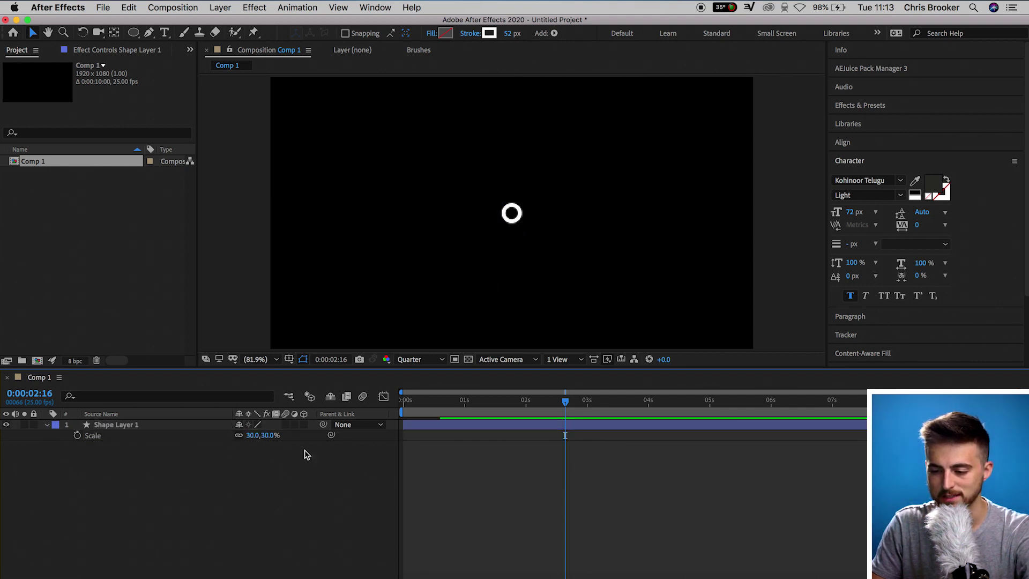
- Move the small ring up and left of the frame centre
{"action": "left_click", "coordinate": [512, 216]}
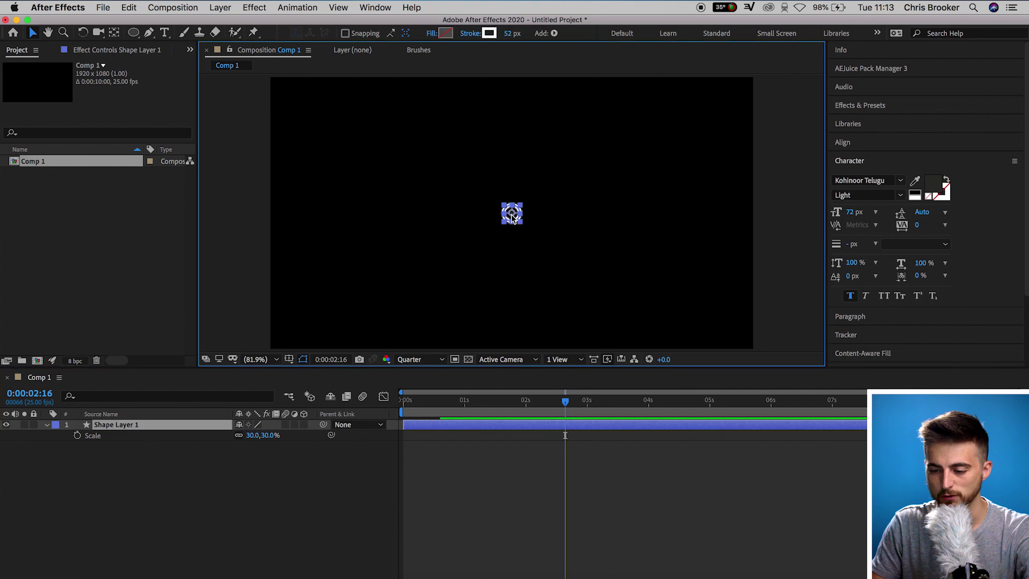
{"action": "left_click_drag", "start_coordinate": [512, 213], "coordinate": [360, 168]}
{"action": "left_click", "coordinate": [445, 482]}
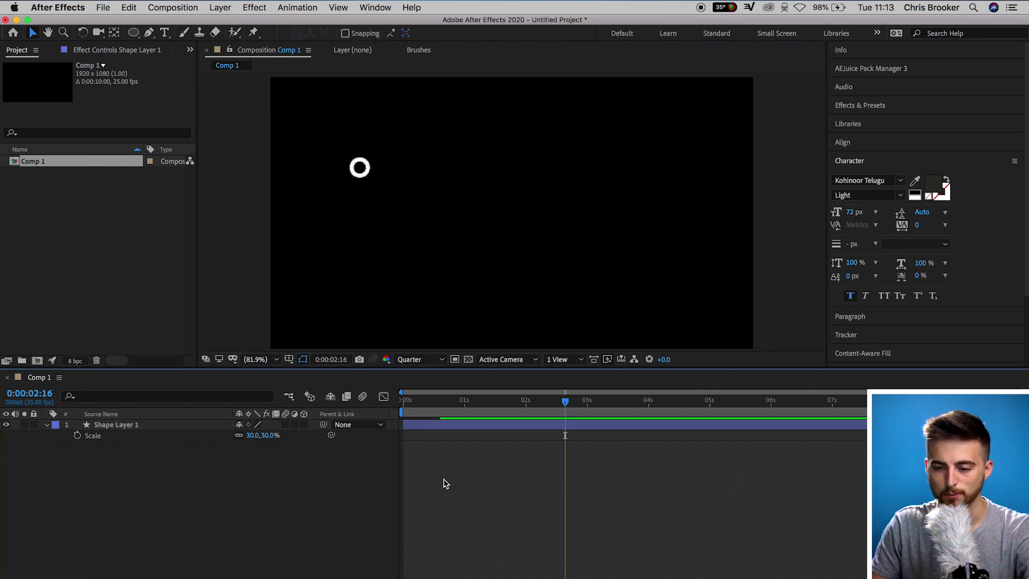
{"action": "left_click", "coordinate": [163, 34]}
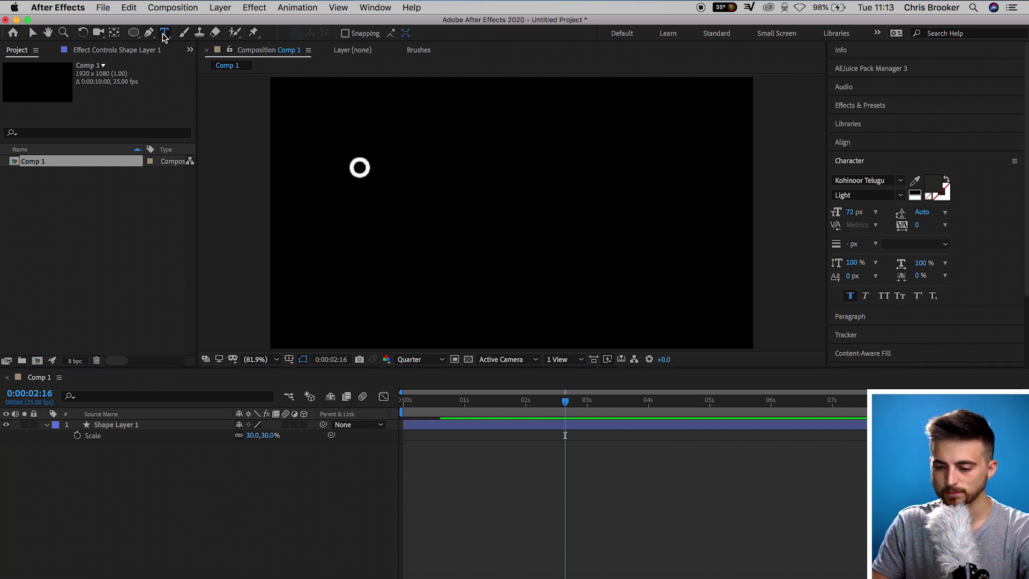
- Type four text lines beside the bullet, from 'Hello, welcome to this viodeo.' to 'right inside of Adobe After Effects.'
{"action": "left_click", "coordinate": [382, 171]}
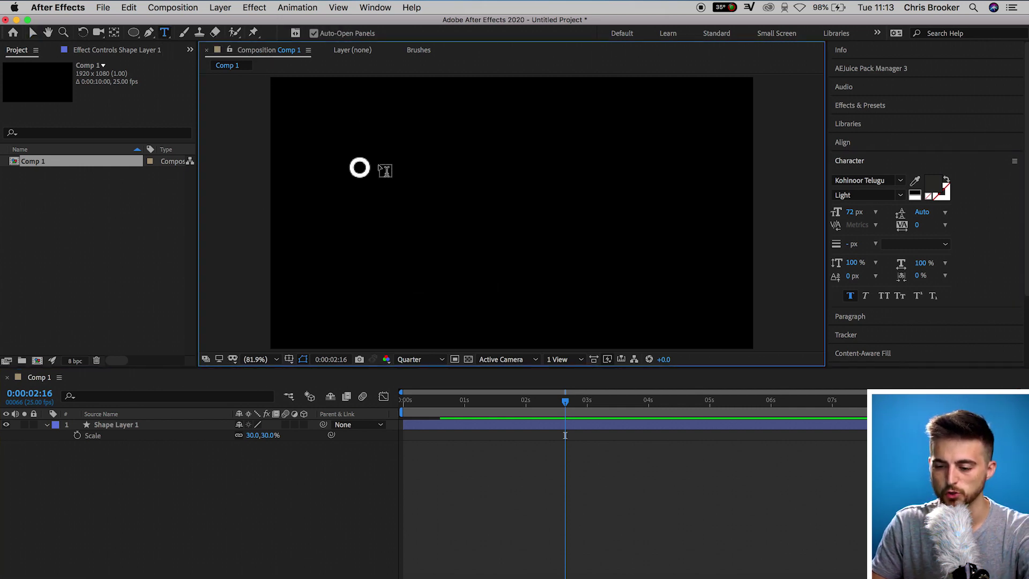
{"action": "type", "text": "Hello, welcome to this viodeo."}
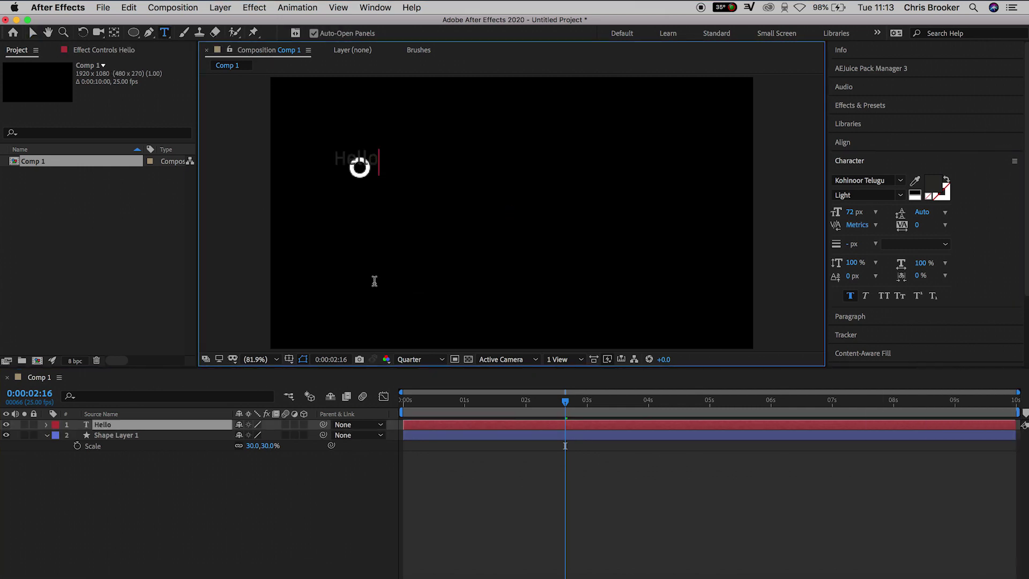
{"action": "key", "text": "Return"}
{"action": "type", "text": "I'm talking about the bullet"}
{"action": "key", "text": "Return"}
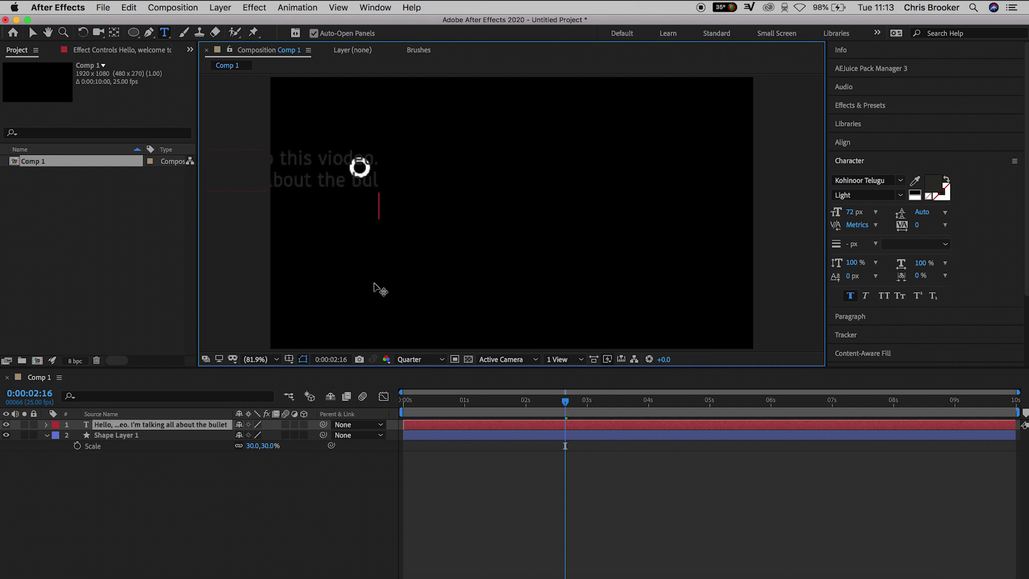
{"action": "type", "text": "point animation"}
{"action": "key", "text": "Return"}
{"action": "type", "text": "right inside of Adobe After Effects."}
{"action": "key", "text": "super+a"}
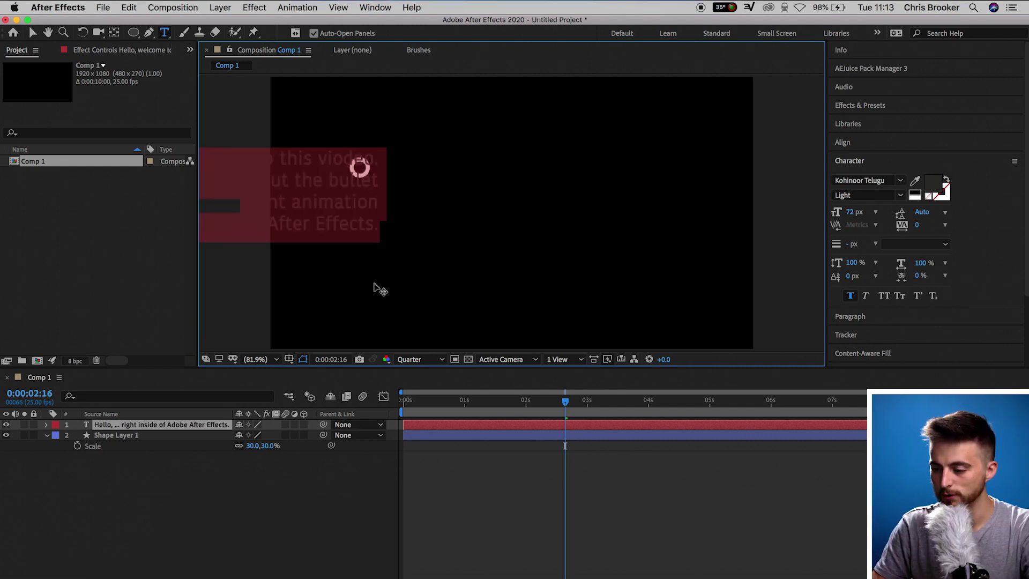
- Set the text fill colour to white
{"action": "left_click", "coordinate": [932, 185]}
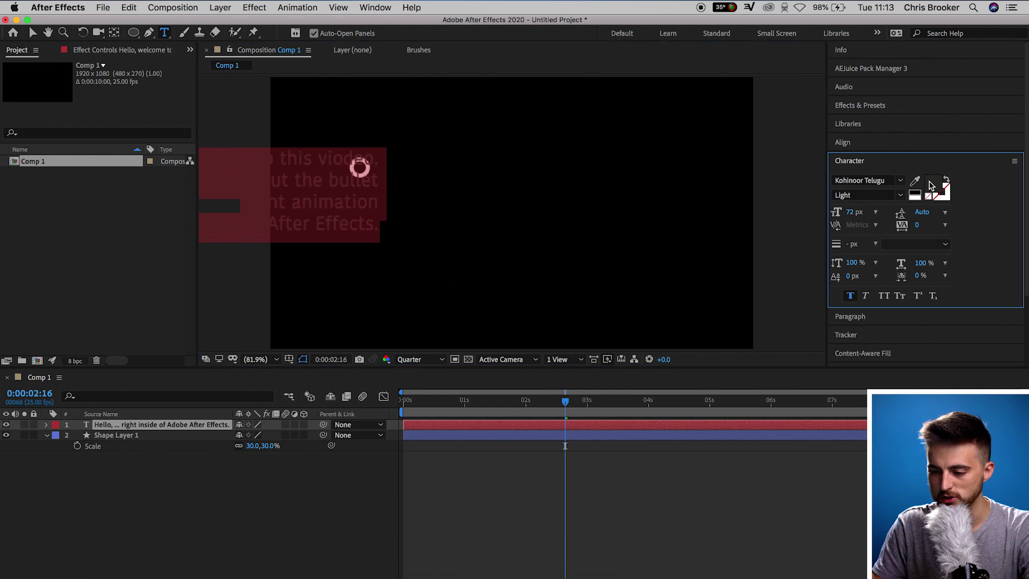
{"action": "left_click", "coordinate": [629, 215]}
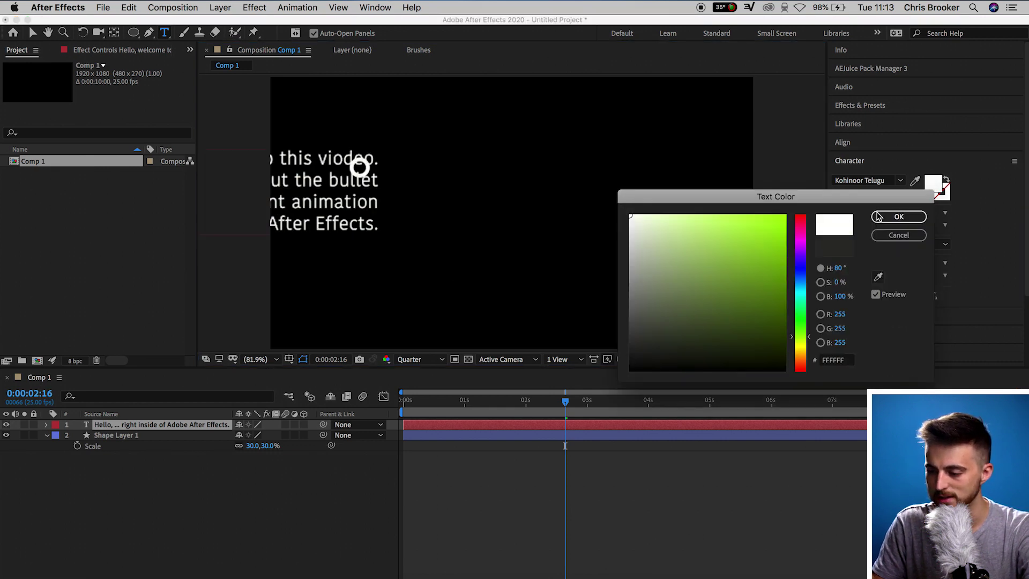
{"action": "left_click", "coordinate": [898, 217]}
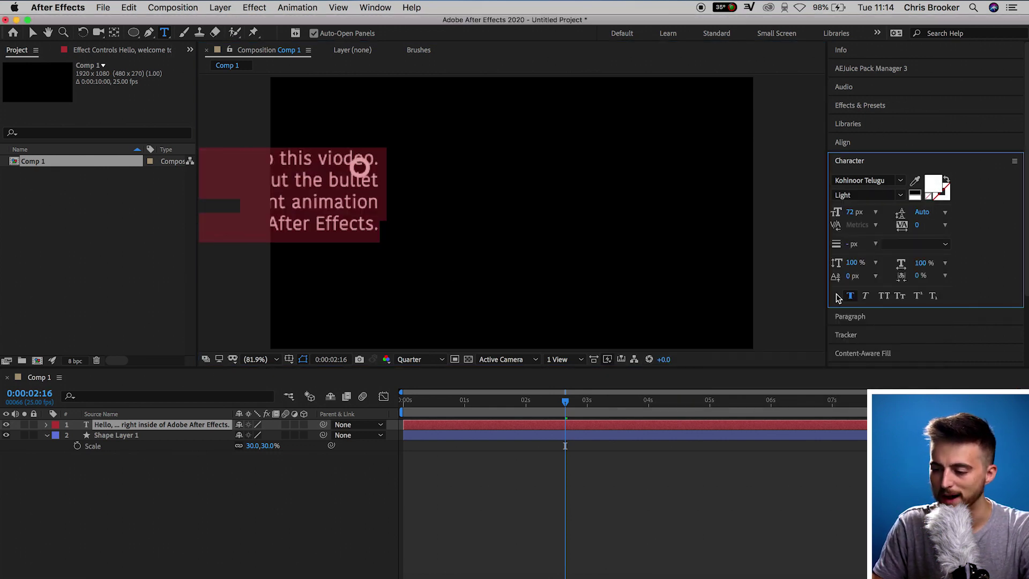
- Left-align the text and move the block just right of the bullet
{"action": "left_click", "coordinate": [850, 317]}
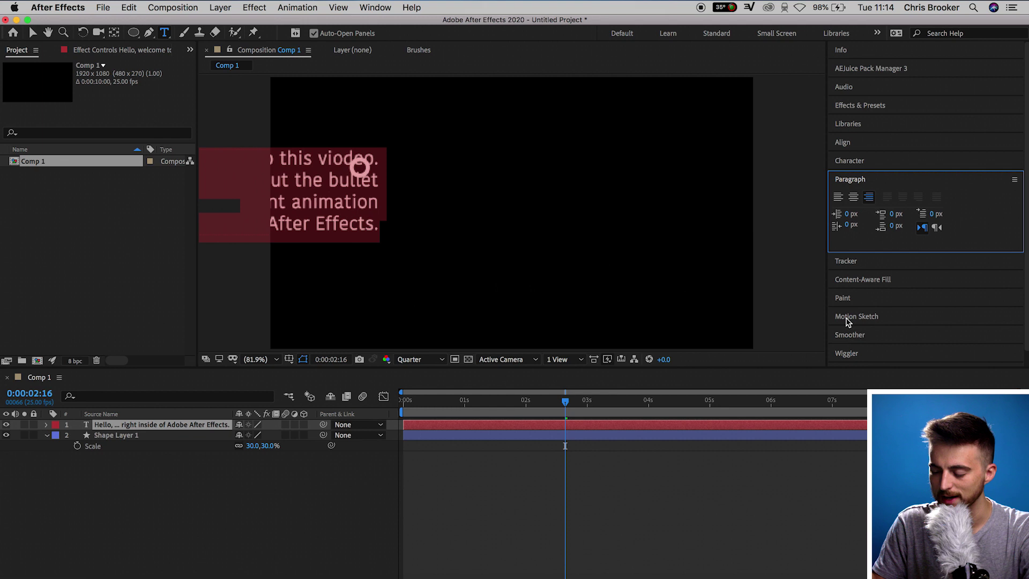
{"action": "left_click", "coordinate": [839, 197]}
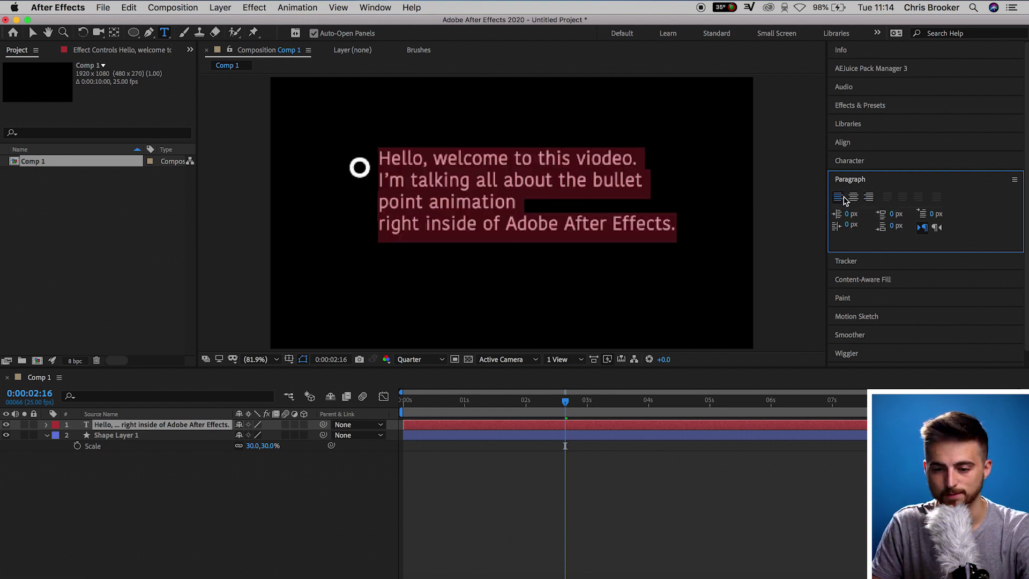
{"action": "left_click", "coordinate": [32, 33]}
{"action": "left_click_drag", "start_coordinate": [459, 190], "coordinate": [454, 199]}
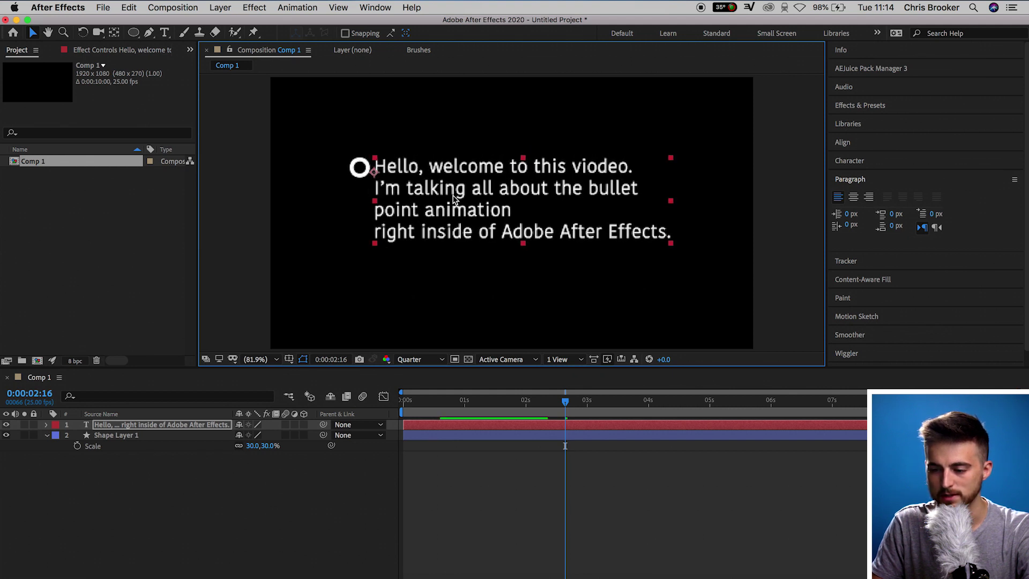
- Correct the typo 'viodeo' to 'video'
{"action": "double_click", "coordinate": [598, 173]}
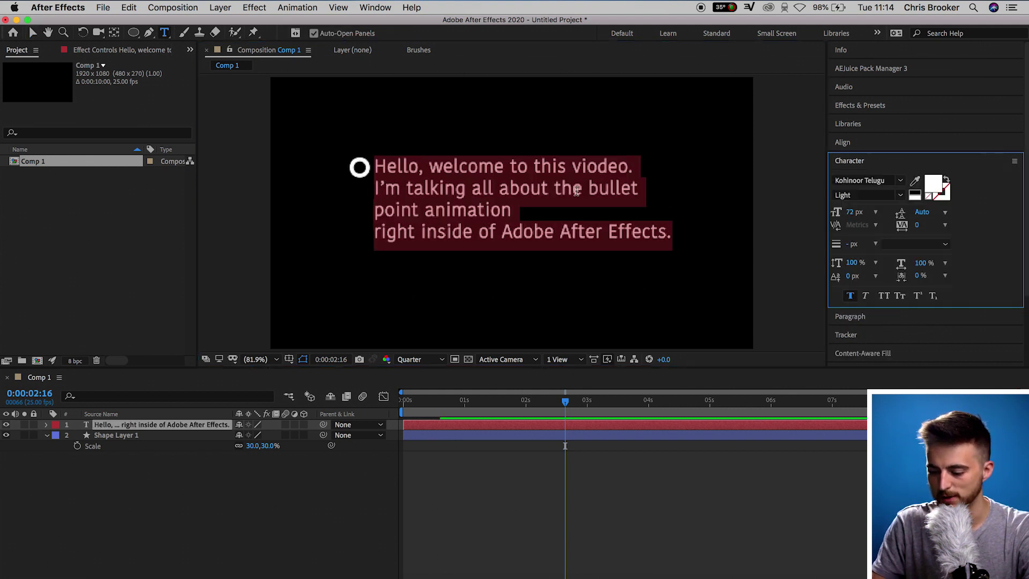
{"action": "left_click", "coordinate": [596, 165]}
{"action": "key", "text": "BackSpace"}
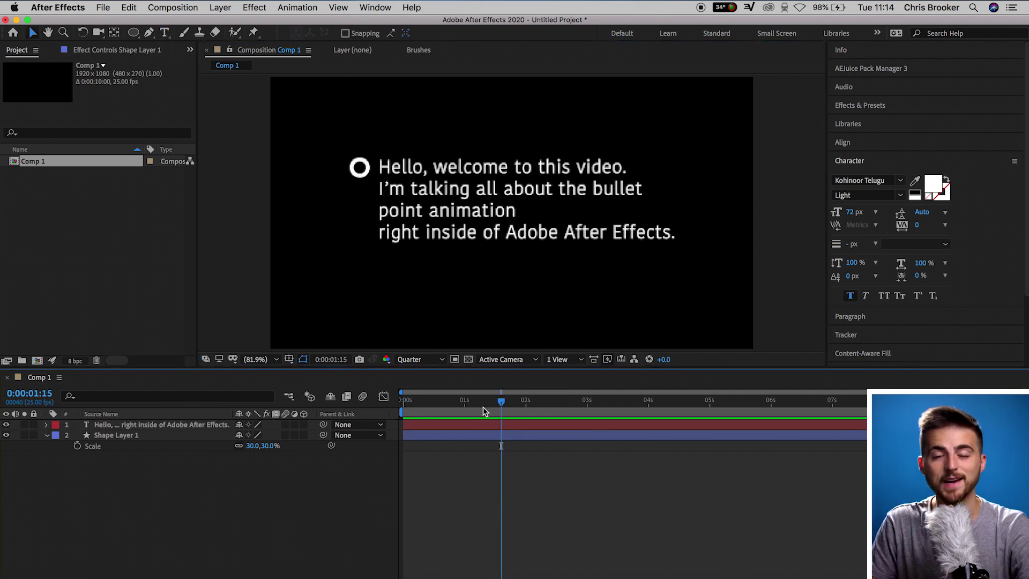
- Preview the bullet draw-on from the start, then drag the Animate In > Typewriter preset onto the text layer
{"action": "key", "text": "Home"}
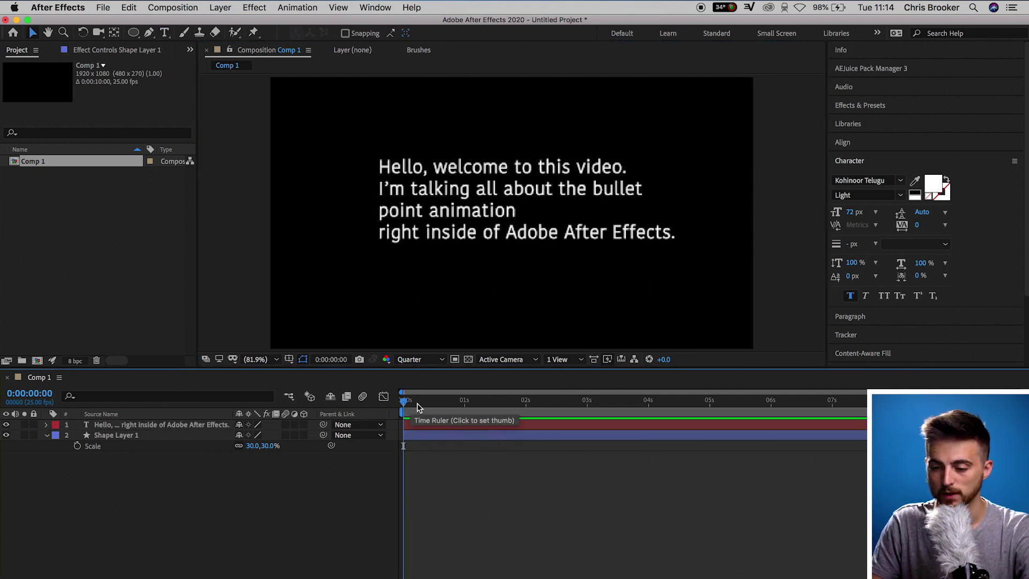
{"action": "key", "text": "space"}
{"action": "key", "text": "space"}
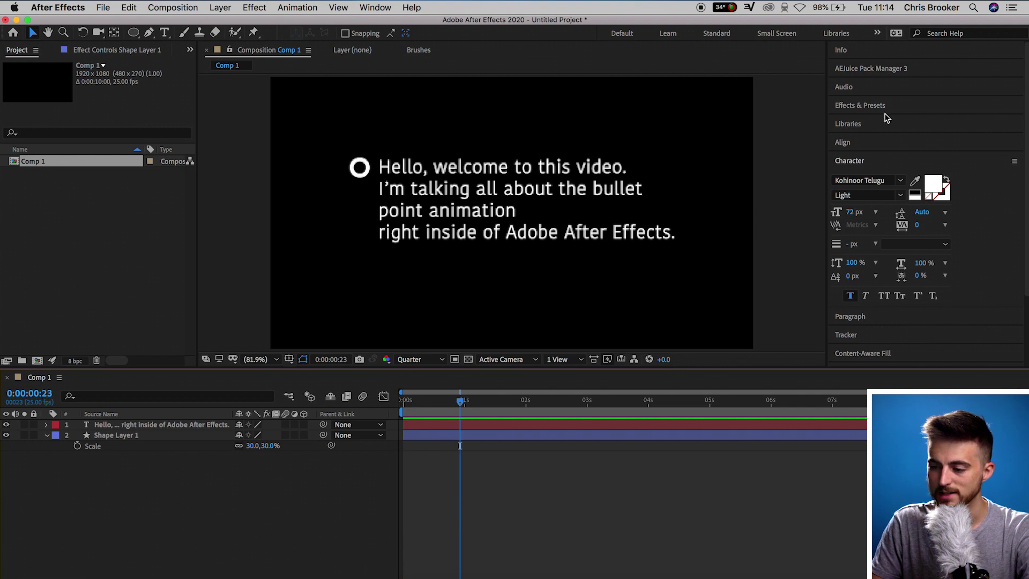
{"action": "left_click", "coordinate": [874, 106]}
{"action": "left_click", "coordinate": [887, 122]}
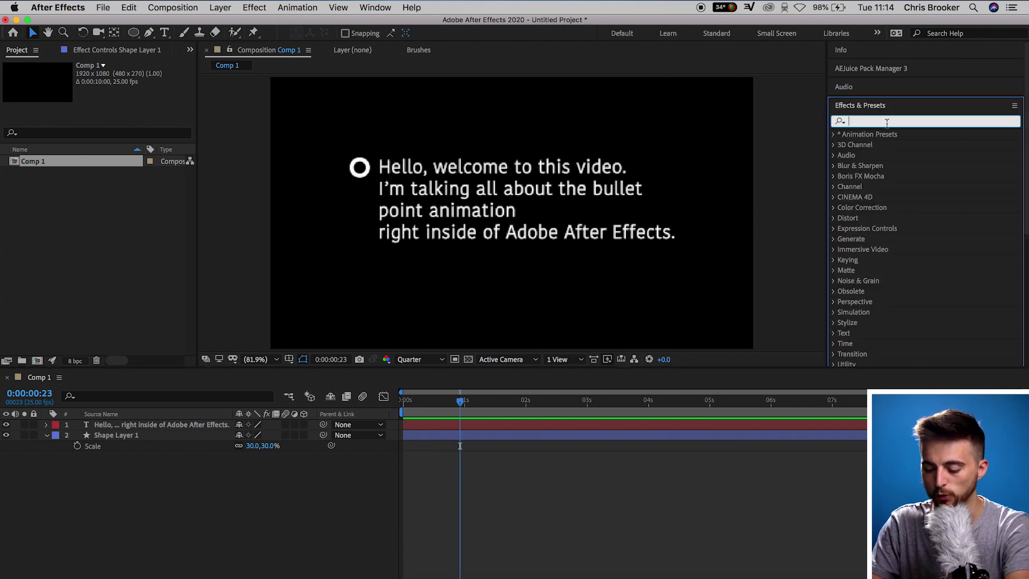
{"action": "type", "text": "type"}
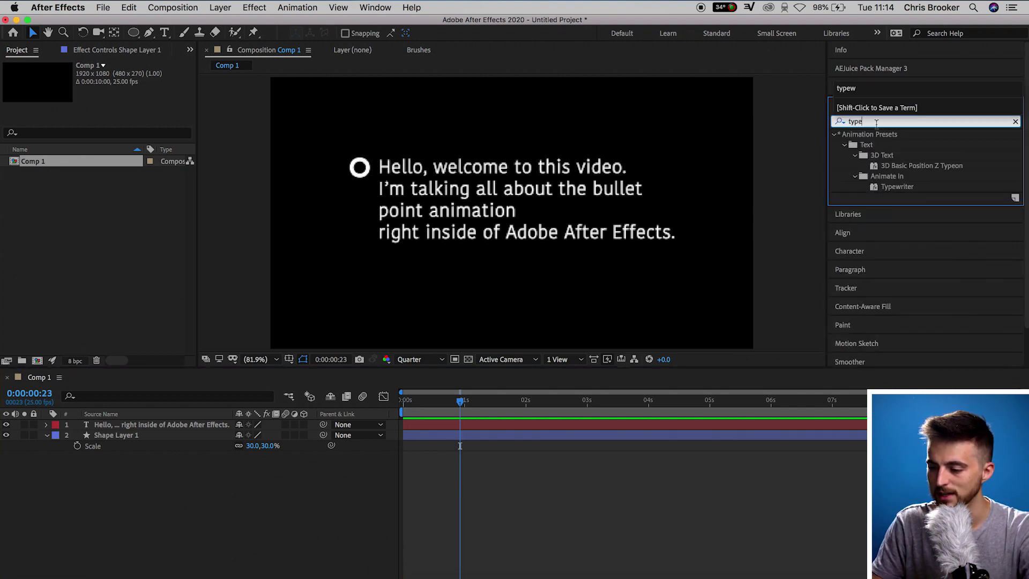
{"action": "left_click", "coordinate": [901, 189]}
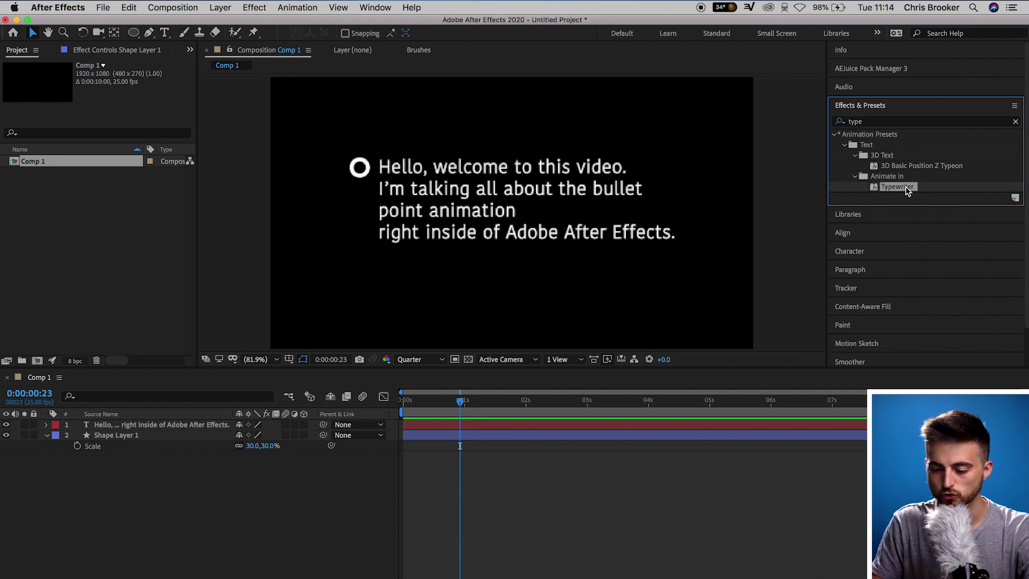
{"action": "left_click_drag", "start_coordinate": [401, 516], "coordinate": [403, 408]}
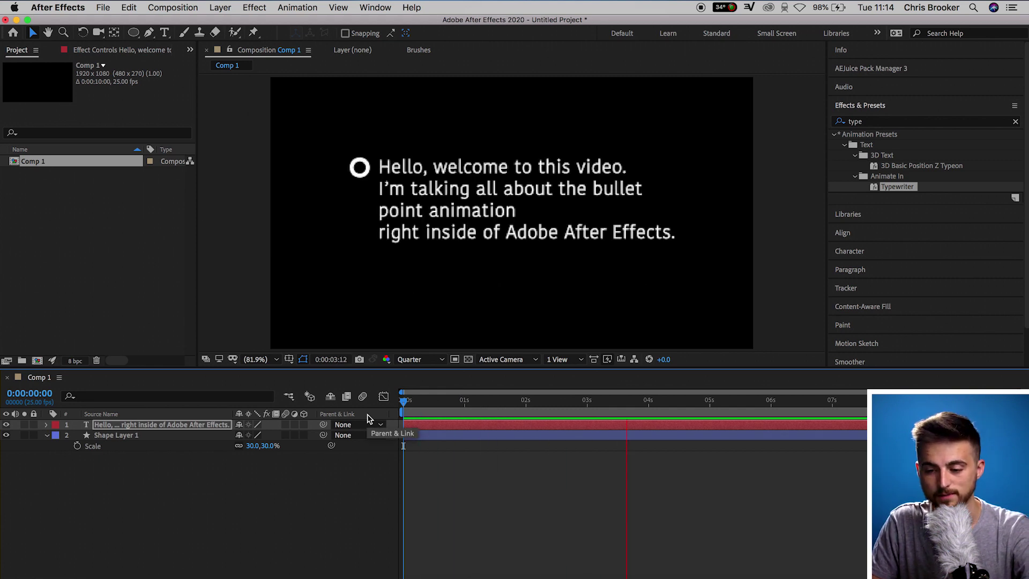
- Stop the preview, set Shape Layer 1's Scale to 15%, and scrub the playhead back to 0
{"action": "key", "text": "space"}
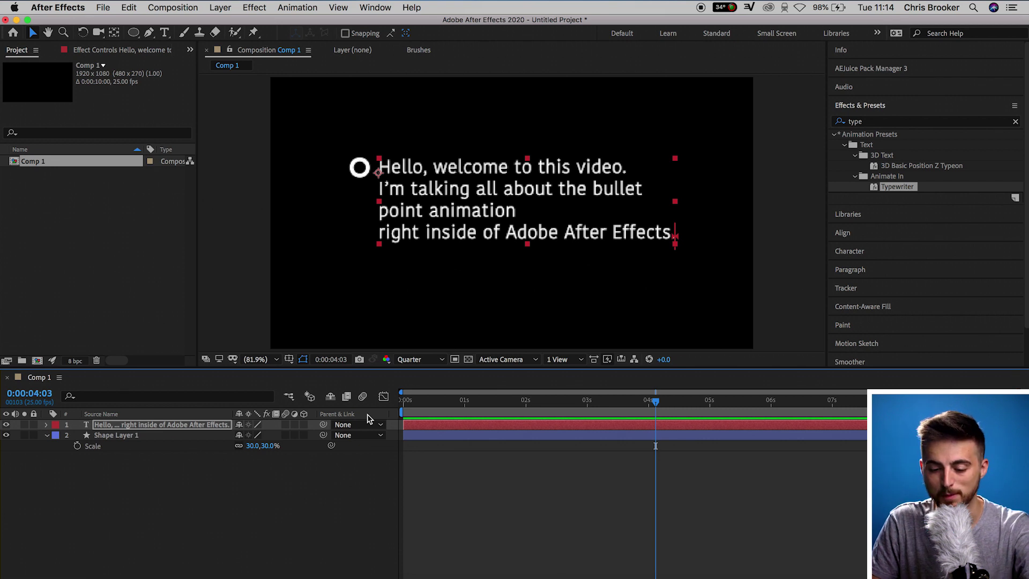
{"action": "left_click", "coordinate": [138, 436]}
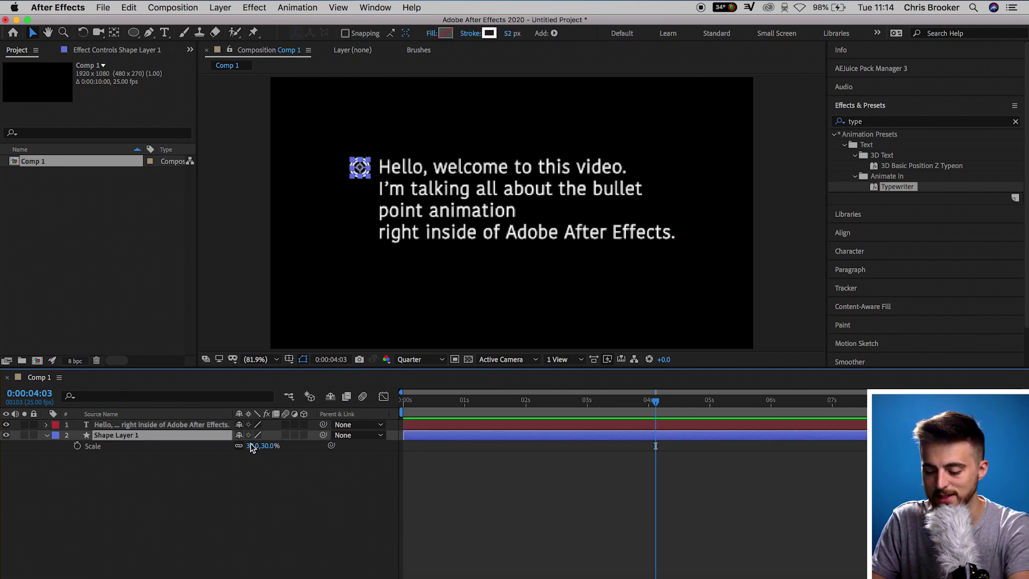
{"action": "left_click", "coordinate": [252, 446]}
{"action": "type", "text": "15"}
{"action": "key", "text": "Return"}
{"action": "left_click", "coordinate": [271, 488]}
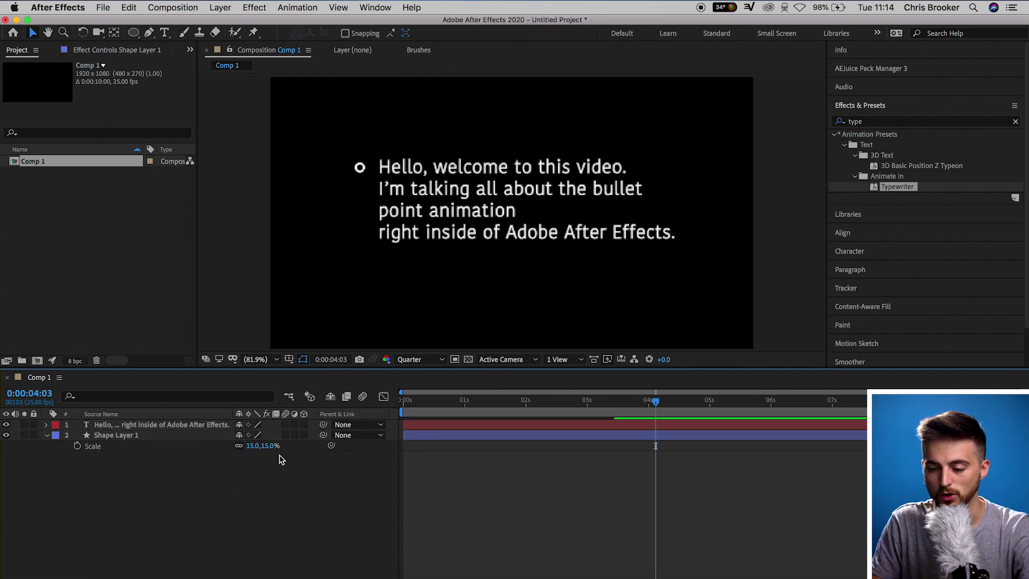
{"action": "left_click_drag", "start_coordinate": [573, 411], "coordinate": [324, 419]}
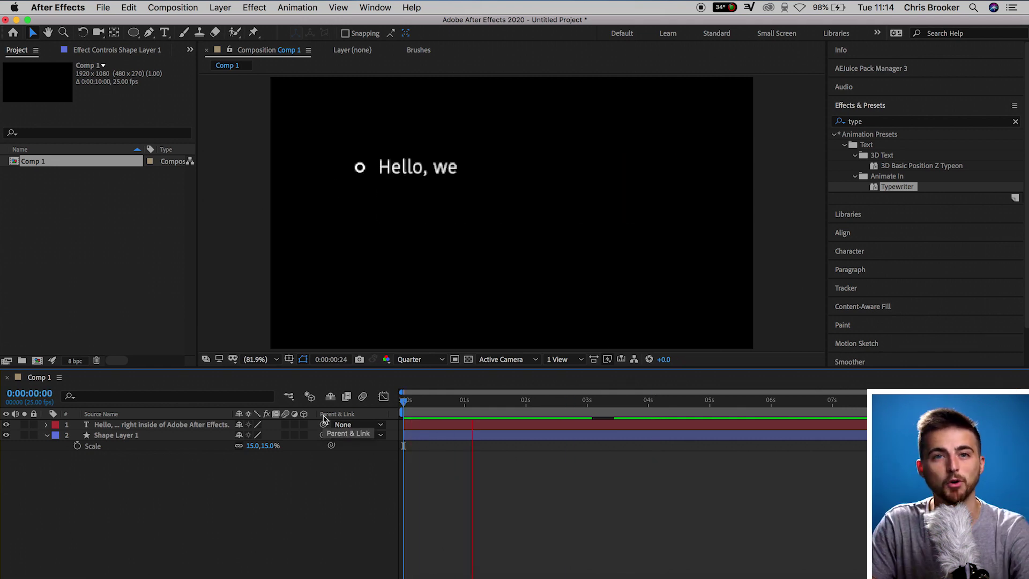